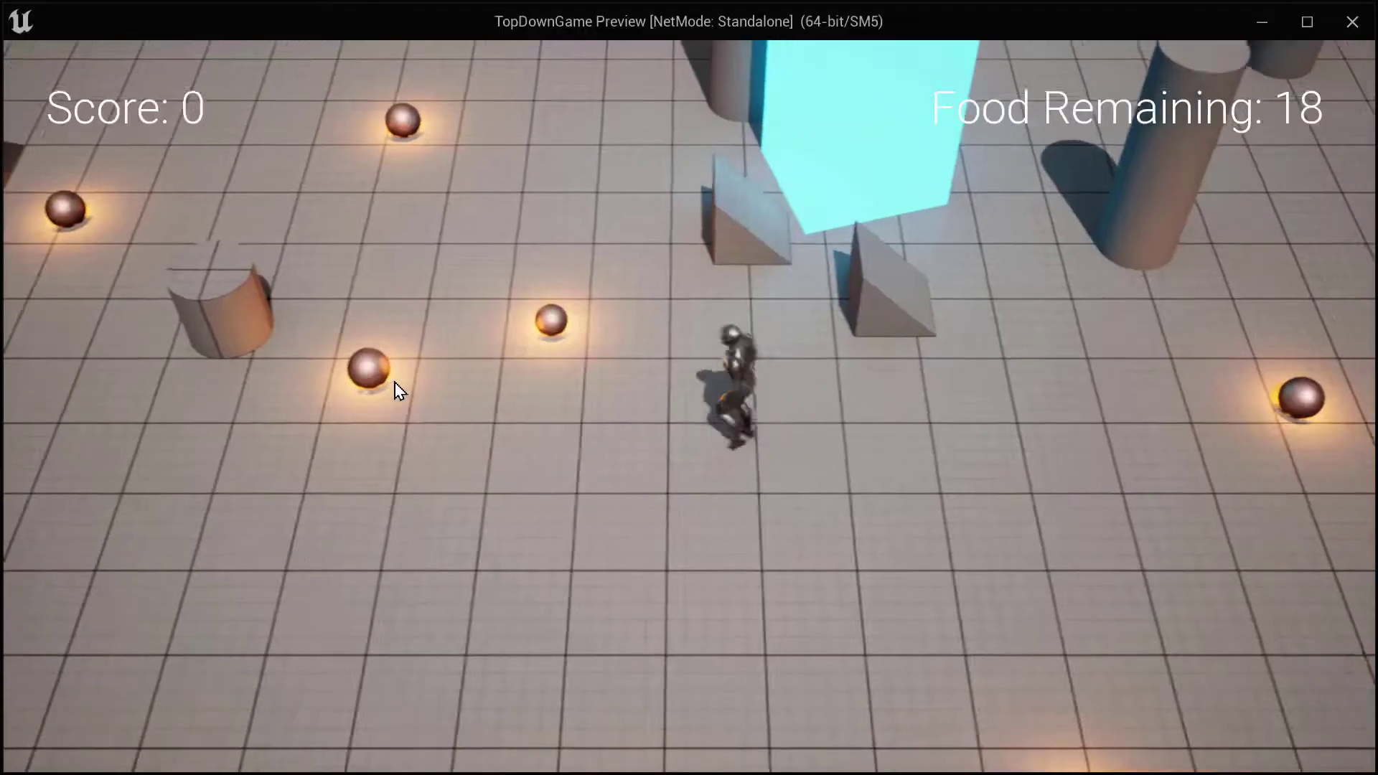
Play the top-down game twice, steering the character over food orbs until the score reaches 10 with 8 food left.
mouse_move(537, 174)
mouse_down()
mouse_move(455, 147)
mouse_move(466, 157)
mouse_move(631, 58)
mouse_move(448, 90)
mouse_move(358, 236)
mouse_move(373, 461)
mouse_move(557, 561)
mouse_move(681, 723)
mouse_move(666, 760)
mouse_move(677, 657)
mouse_move(687, 689)
mouse_move(760, 718)
mouse_move(1013, 567)
mouse_move(1067, 457)
mouse_move(1065, 371)
mouse_move(1121, 655)
mouse_move(1130, 566)
mouse_move(1125, 404)
mouse_move(1063, 300)
mouse_move(937, 269)
mouse_move(618, 393)
mouse_move(573, 601)
mouse_move(906, 381)
mouse_move(833, 189)
mouse_move(845, 179)
mouse_move(929, 196)
mouse_move(1006, 268)
mouse_move(1006, 445)
mouse_move(917, 509)
mouse_move(725, 219)
mouse_move(638, 565)
mouse_move(645, 708)
mouse_move(662, 466)
mouse_move(640, 255)
mouse_move(604, 225)
mouse_move(468, 256)
mouse_move(763, 242)
mouse_move(704, 490)
mouse_move(527, 562)
mouse_move(675, 334)
mouse_move(795, 235)
mouse_move(375, 461)
mouse_move(324, 458)
mouse_move(412, 665)
mouse_move(492, 713)
mouse_move(304, 557)
mouse_move(502, 320)
mouse_move(325, 596)
mouse_move(339, 537)
mouse_move(493, 219)
mouse_move(471, 194)
mouse_move(381, 267)
mouse_move(343, 588)
mouse_move(510, 650)
mouse_move(587, 737)
mouse_move(619, 127)
mouse_move(660, 54)
mouse_move(690, 41)
mouse_move(1156, 240)
mouse_move(1239, 356)
mouse_move(1196, 443)
mouse_move(1126, 429)
mouse_move(1003, 597)
mouse_move(1102, 335)
mouse_move(962, 641)
mouse_move(1101, 587)
mouse_move(1083, 140)
mouse_move(1178, 346)
mouse_move(872, 498)
mouse_move(629, 335)
mouse_move(909, 670)
mouse_move(826, 687)
mouse_move(1044, 474)
mouse_up()
key(Escape)
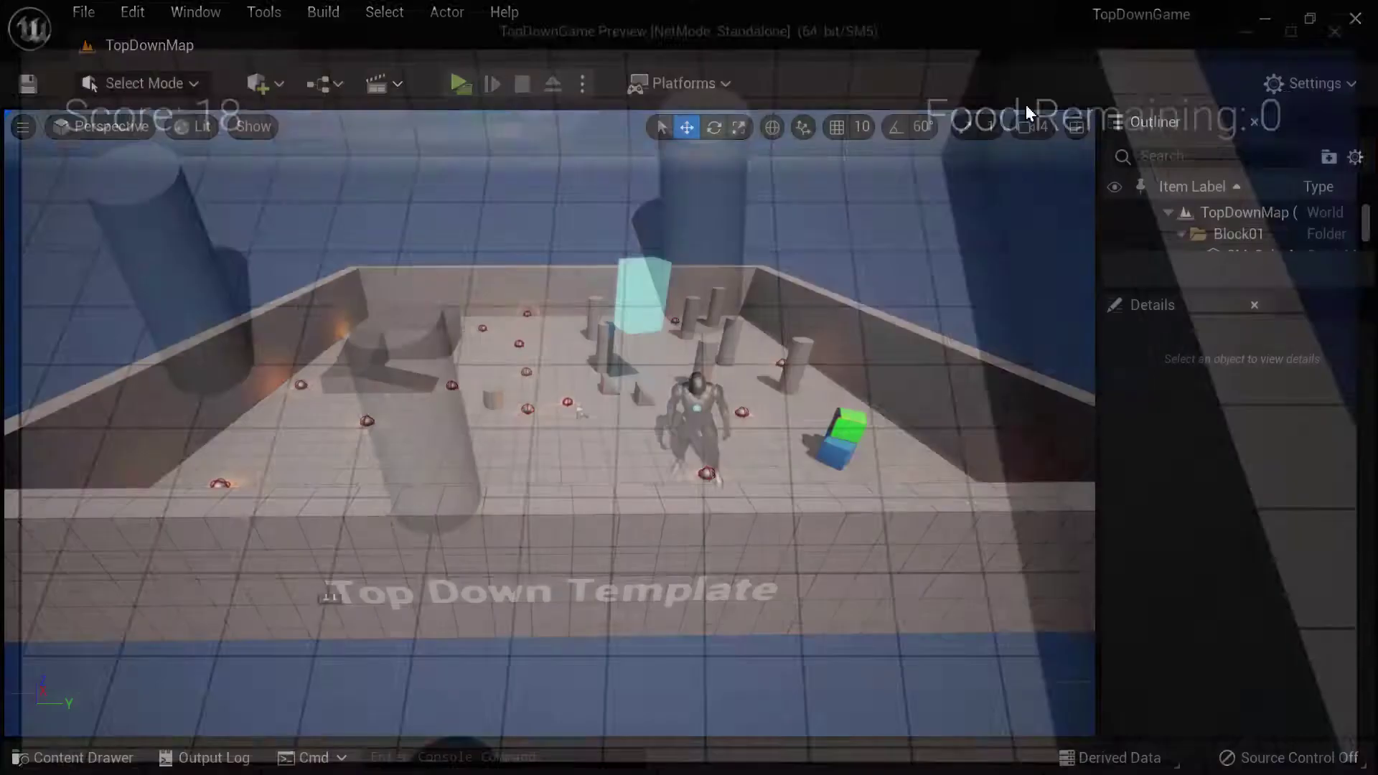
click(460, 83)
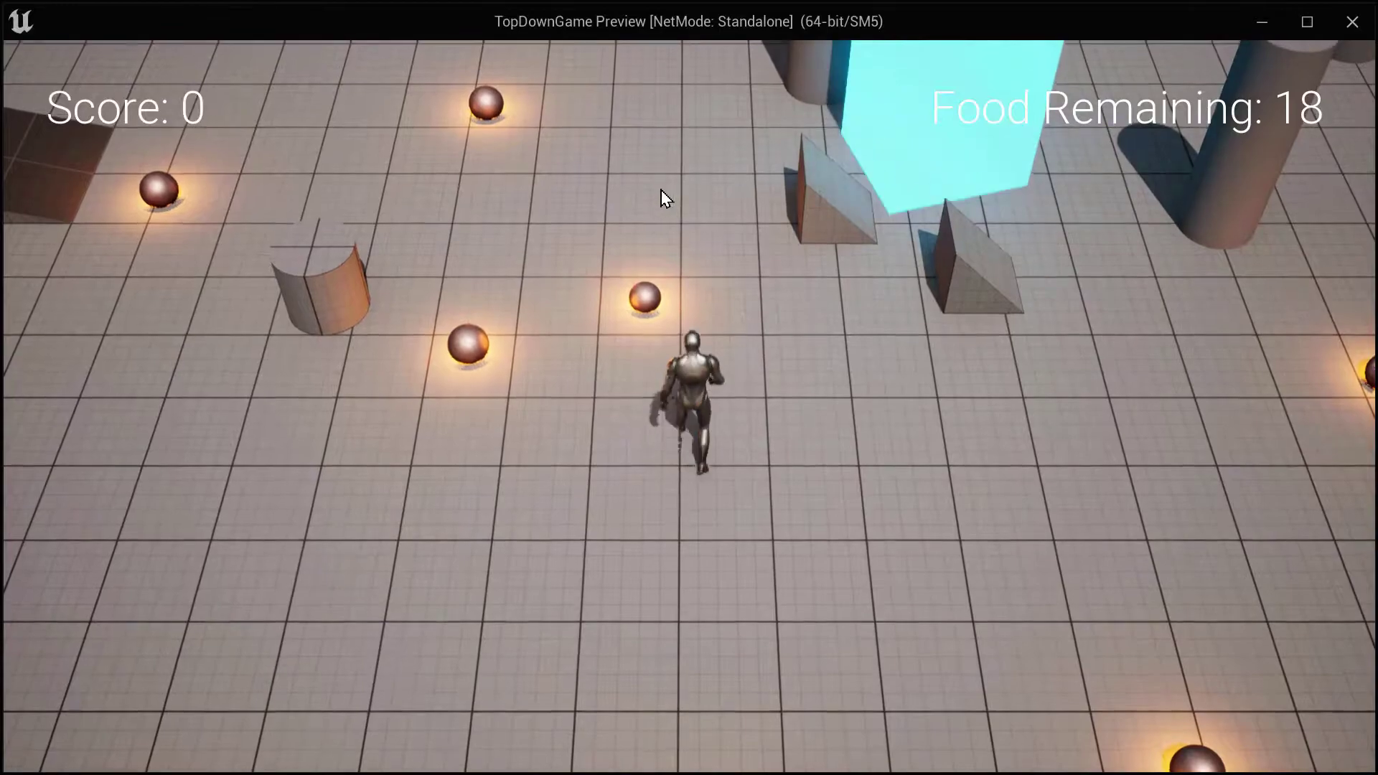
mouse_move(661, 189)
mouse_down()
mouse_move(507, 191)
mouse_move(609, 662)
mouse_move(741, 744)
mouse_move(954, 704)
mouse_move(1058, 708)
mouse_move(1216, 526)
mouse_move(739, 527)
mouse_move(393, 584)
mouse_move(349, 557)
mouse_move(402, 342)
mouse_move(386, 533)
mouse_move(385, 185)
mouse_move(440, 120)
mouse_move(910, 238)
mouse_move(887, 138)
mouse_move(782, 468)
mouse_move(926, 48)
mouse_move(927, 76)
mouse_move(541, 111)
mouse_move(430, 283)
mouse_move(603, 567)
mouse_move(741, 606)
mouse_up()
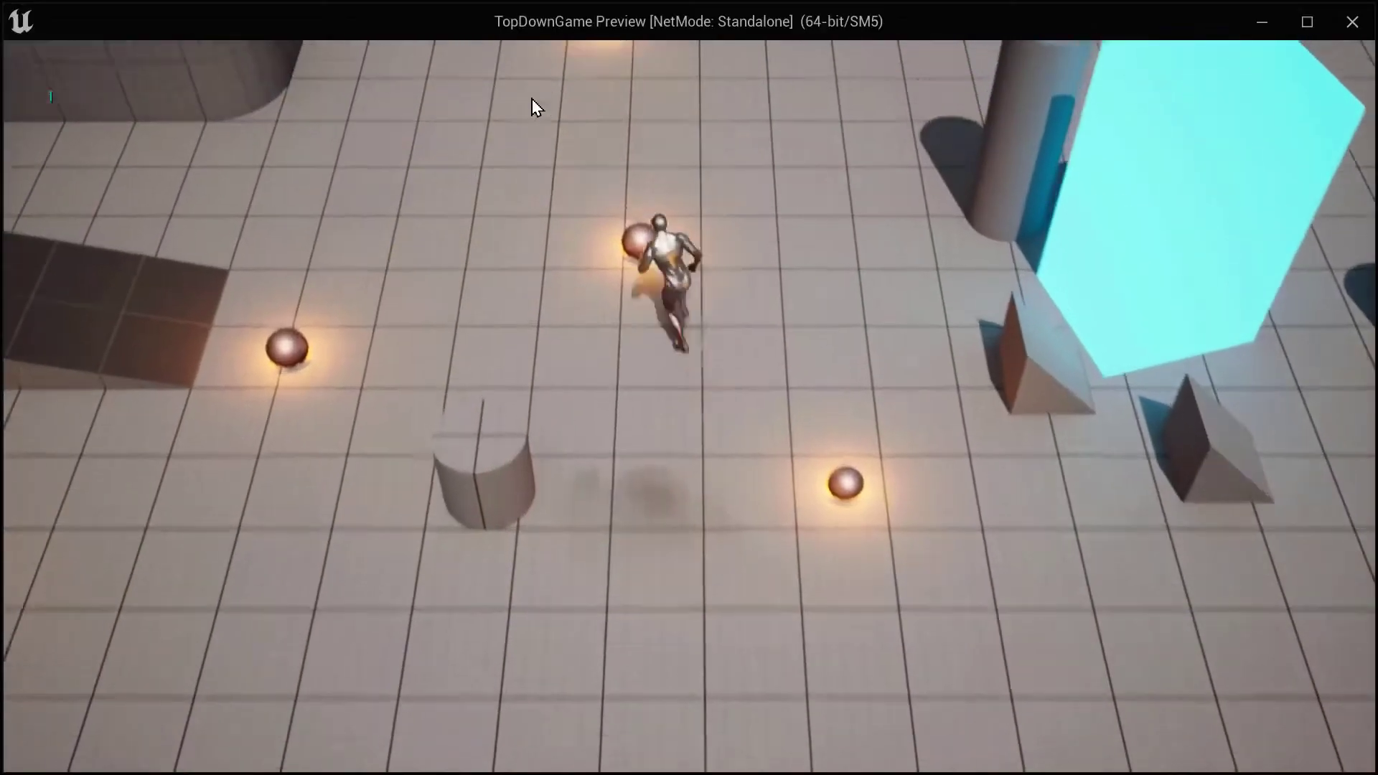
Open BP_TopDownGameMode from TopDown > Blueprints and load the Default Layout.
mouse_move(532, 101)
mouse_down()
mouse_move(438, 128)
mouse_move(979, 197)
mouse_move(567, 744)
mouse_move(983, 243)
mouse_move(18, 476)
mouse_move(354, 175)
mouse_move(615, 92)
mouse_up()
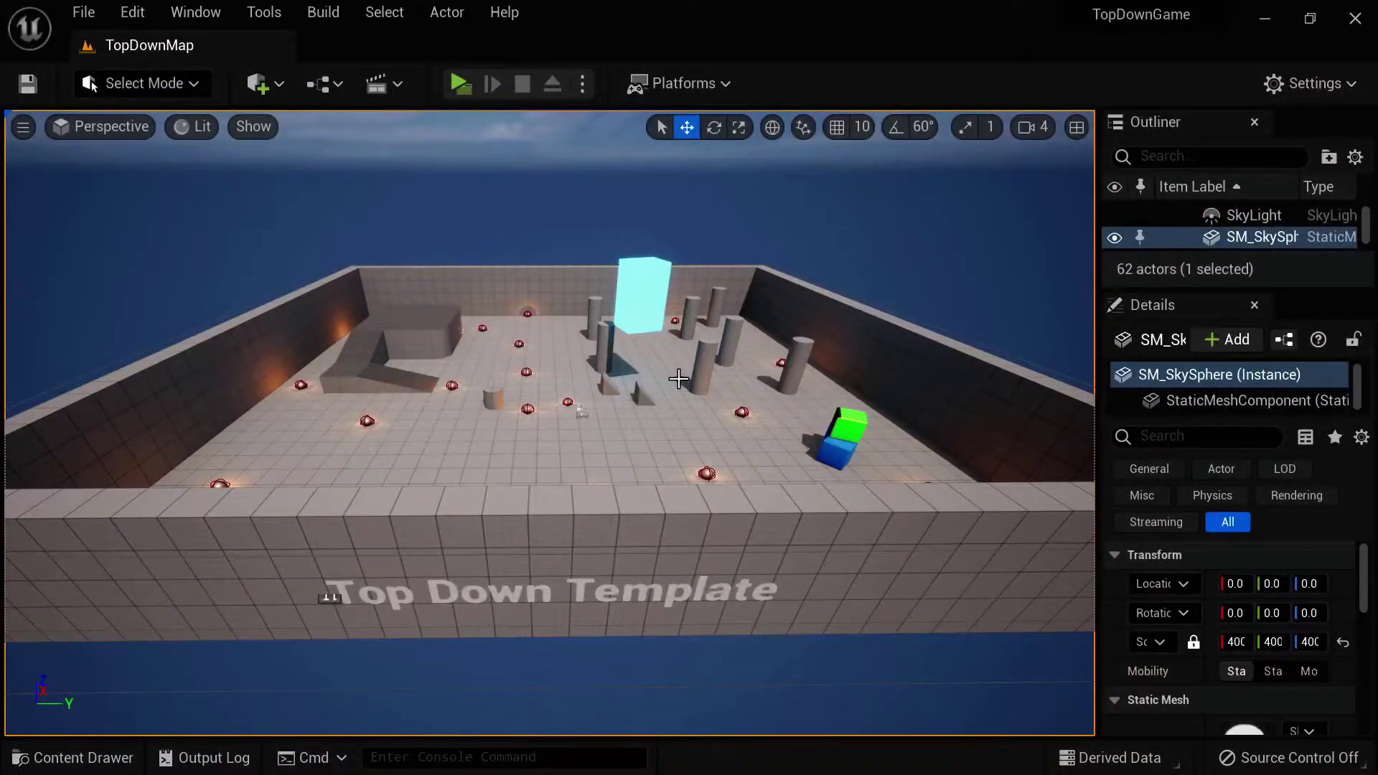
click(72, 758)
click(100, 640)
double_click(289, 495)
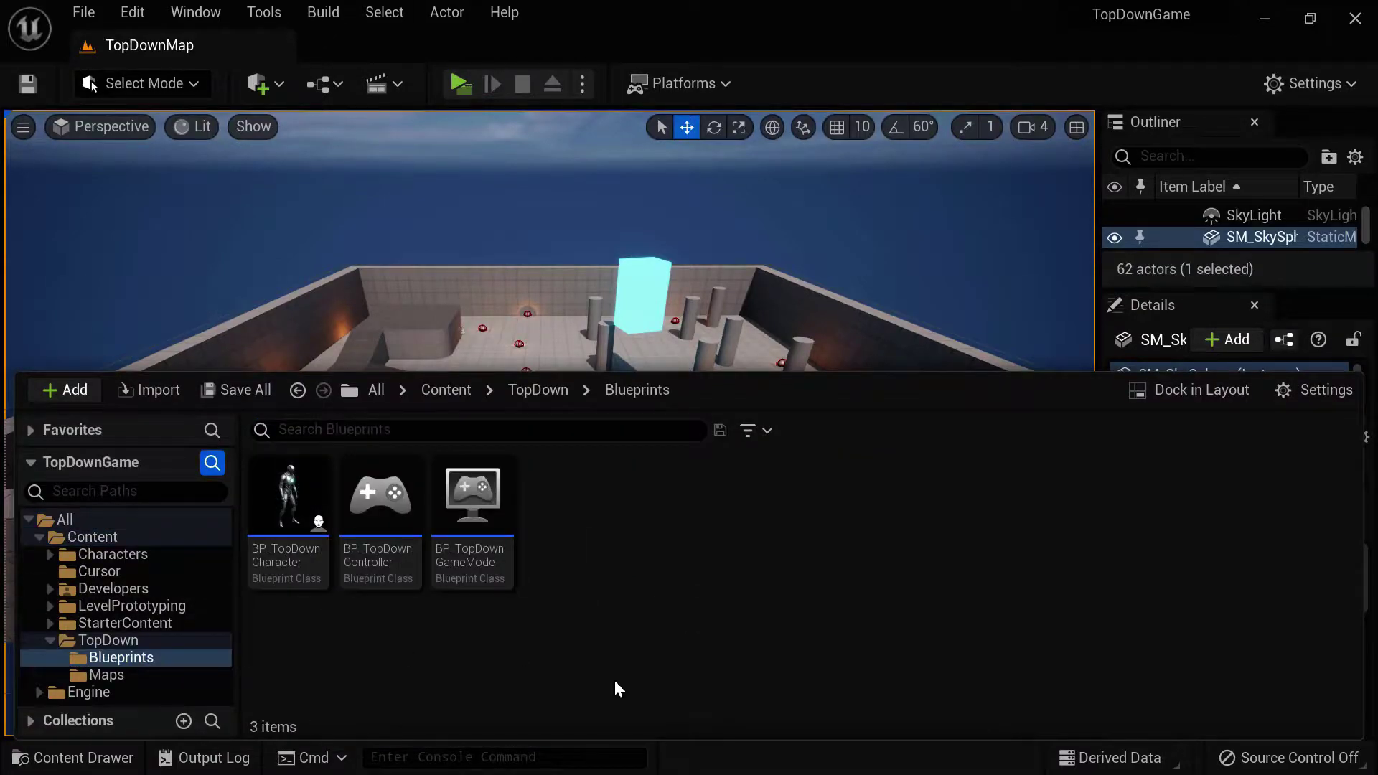
double_click(472, 495)
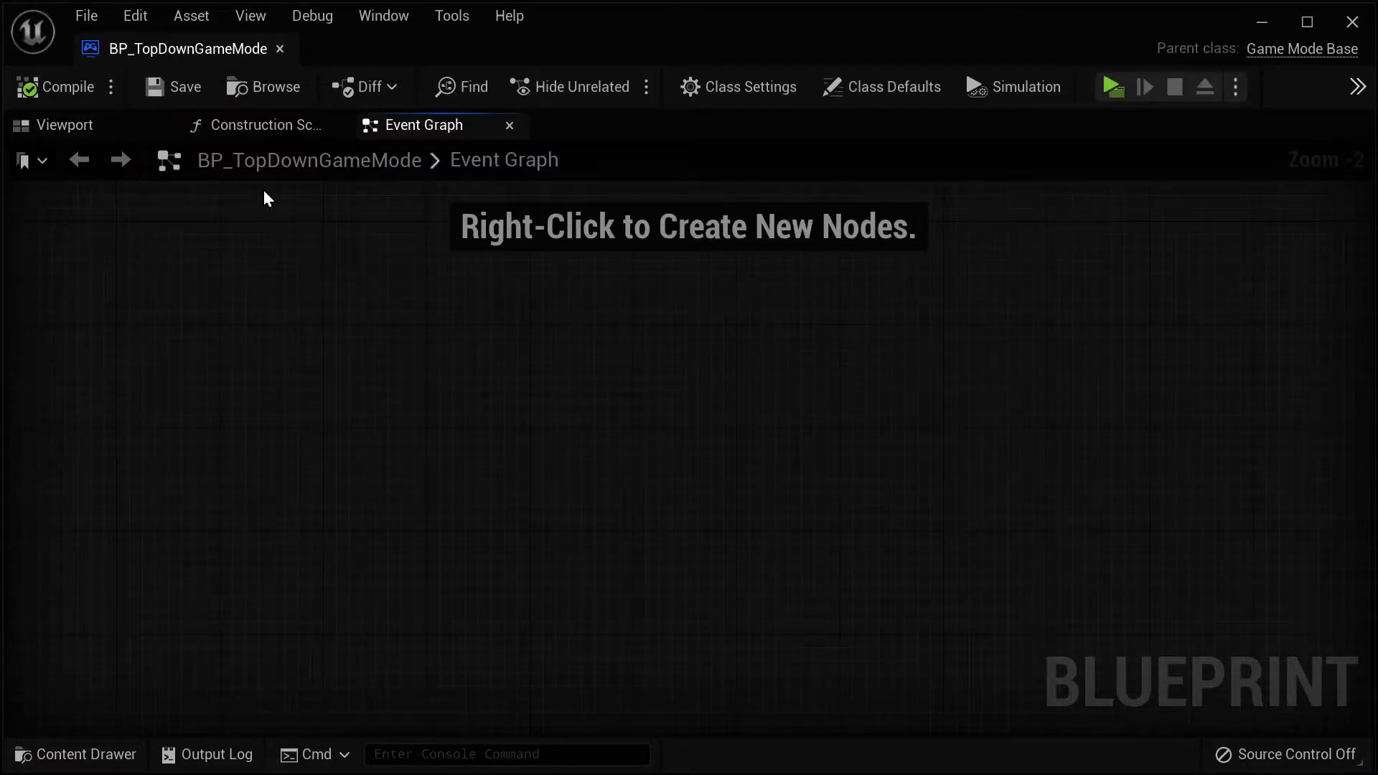
click(384, 15)
mouse_move(488, 594)
click(718, 625)
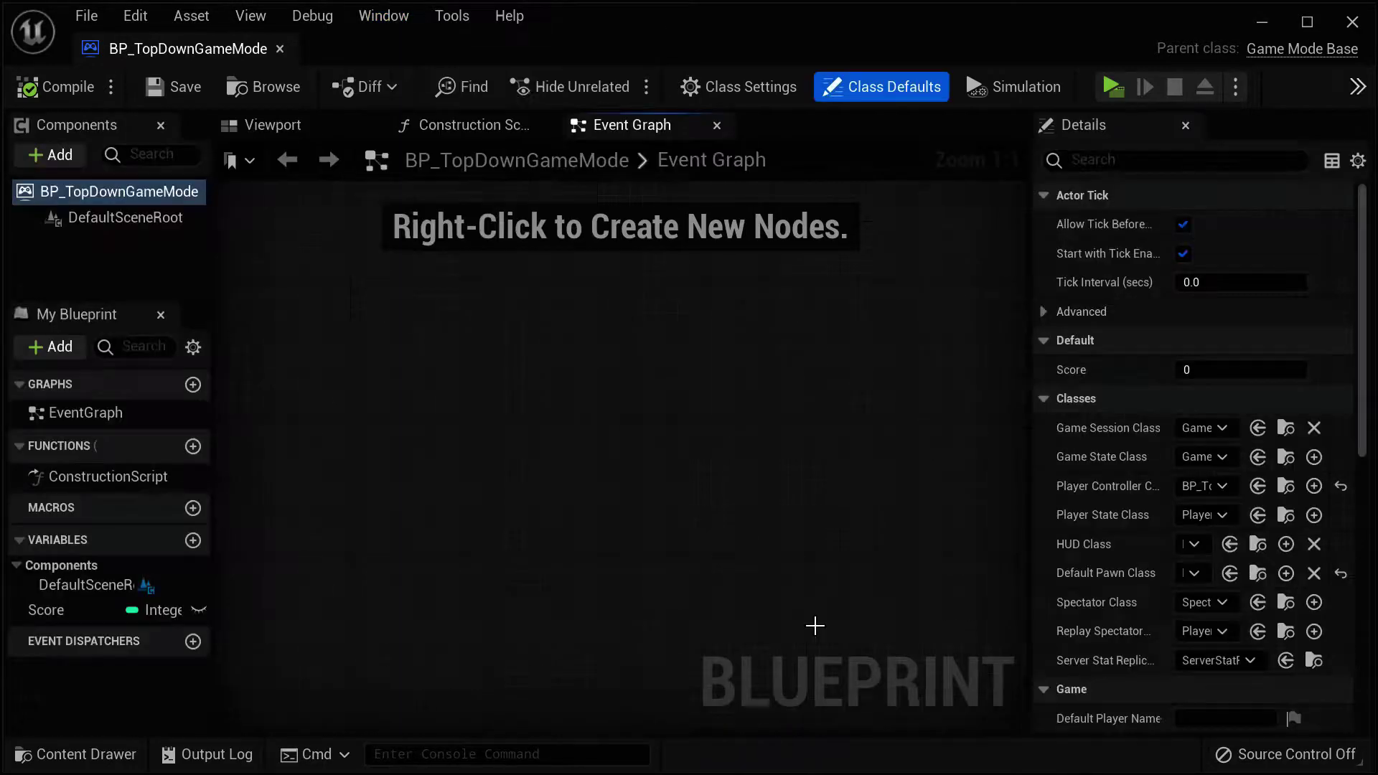
Add a variable FoodRemaining of type Integer next to Score.
drag(210, 291, 559, 299)
click(538, 540)
text(A)
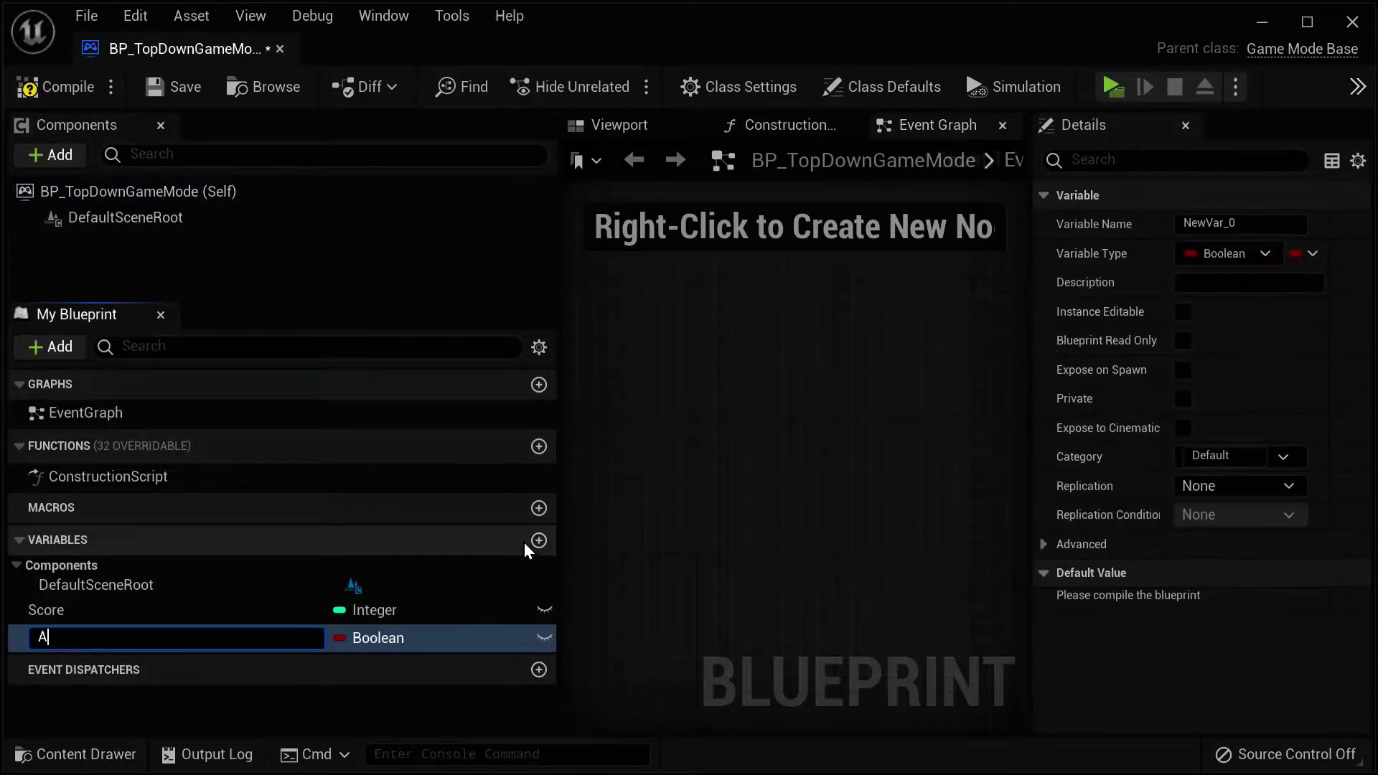
click(373, 638)
click(384, 221)
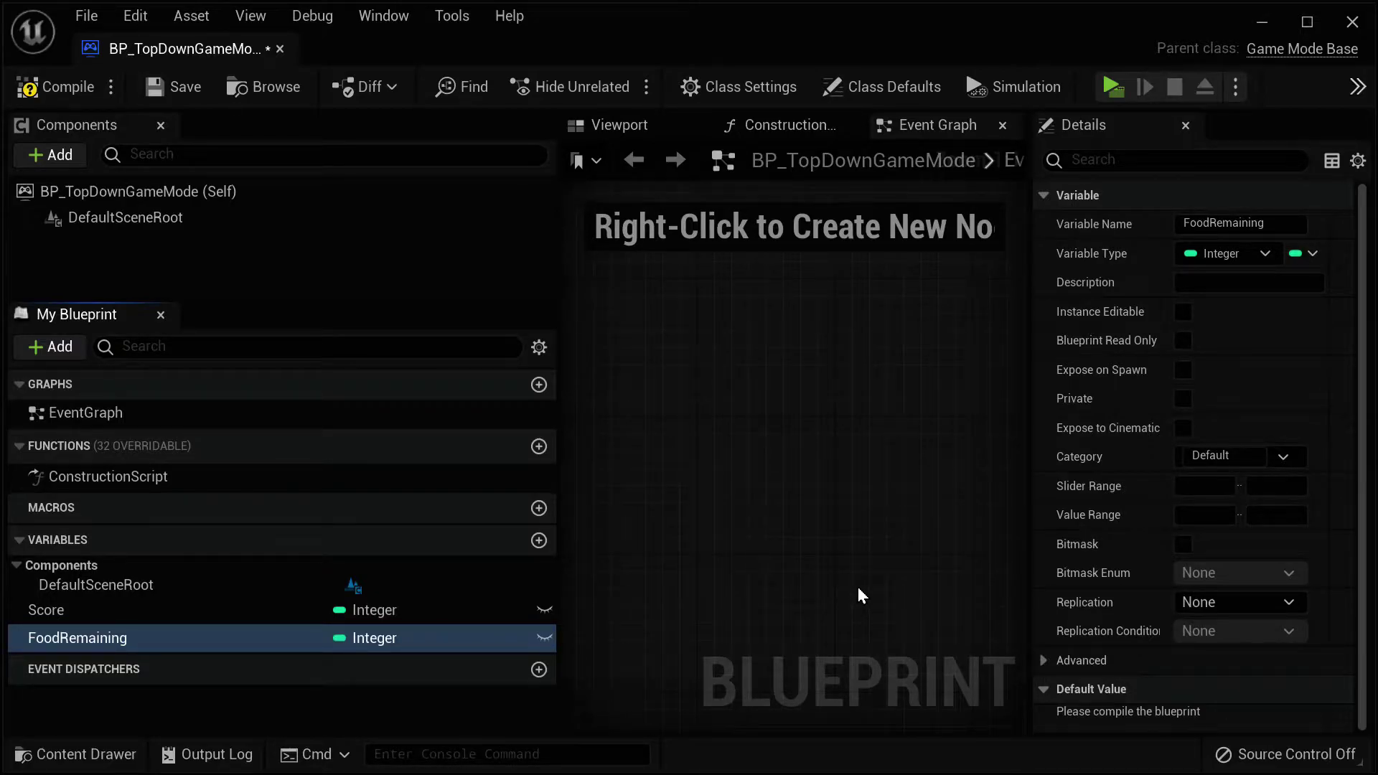
Create a function named CountFoodRemaining and close the side panels to enlarge its graph.
click(539, 446)
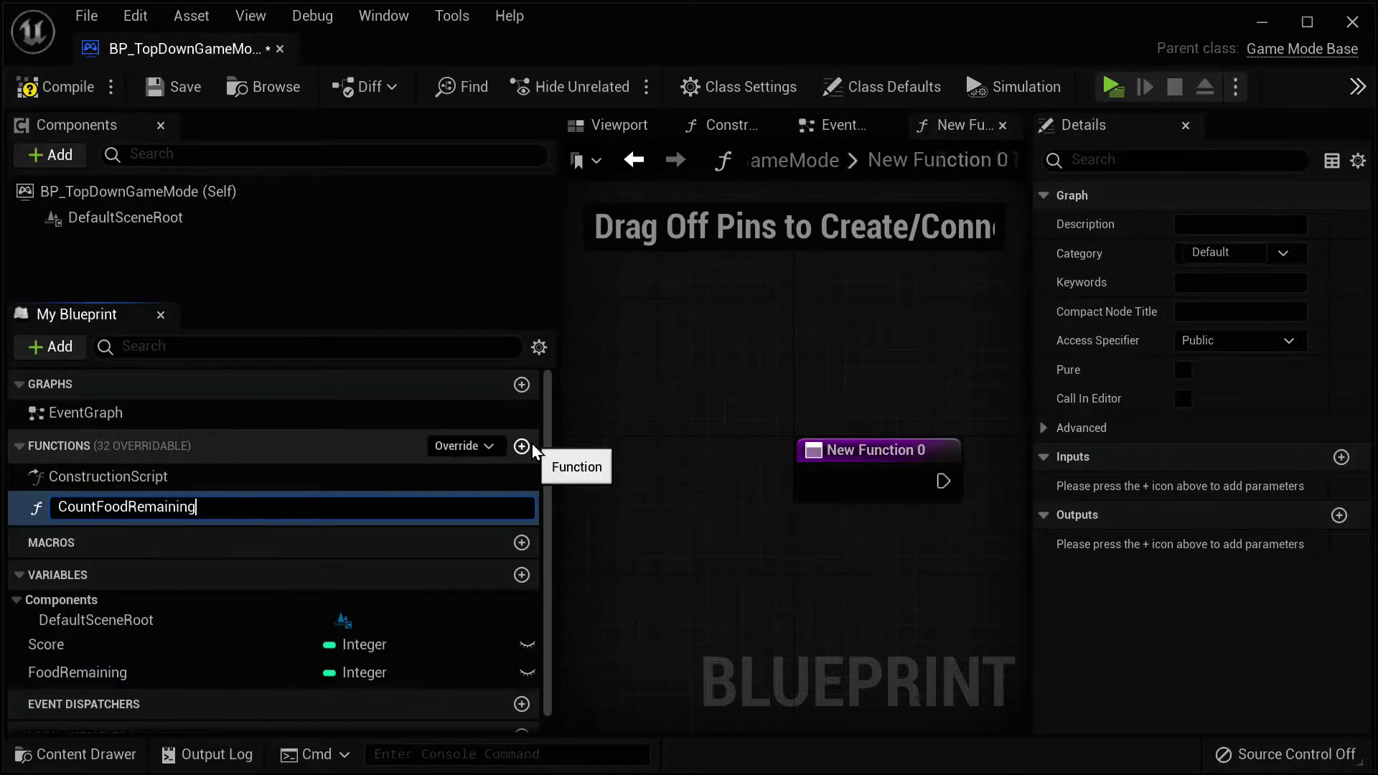
key(Return)
drag(557, 275, 361, 231)
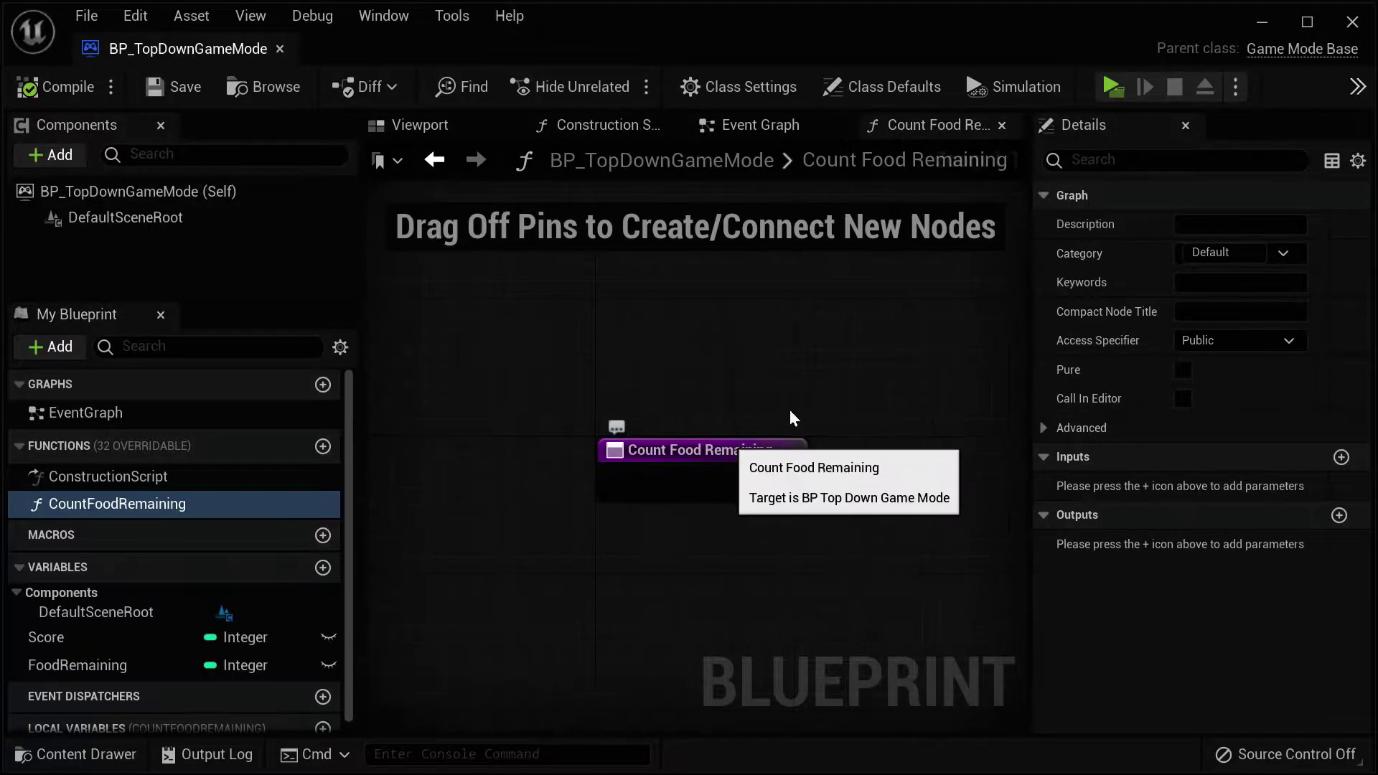
click(1186, 126)
click(160, 125)
click(161, 126)
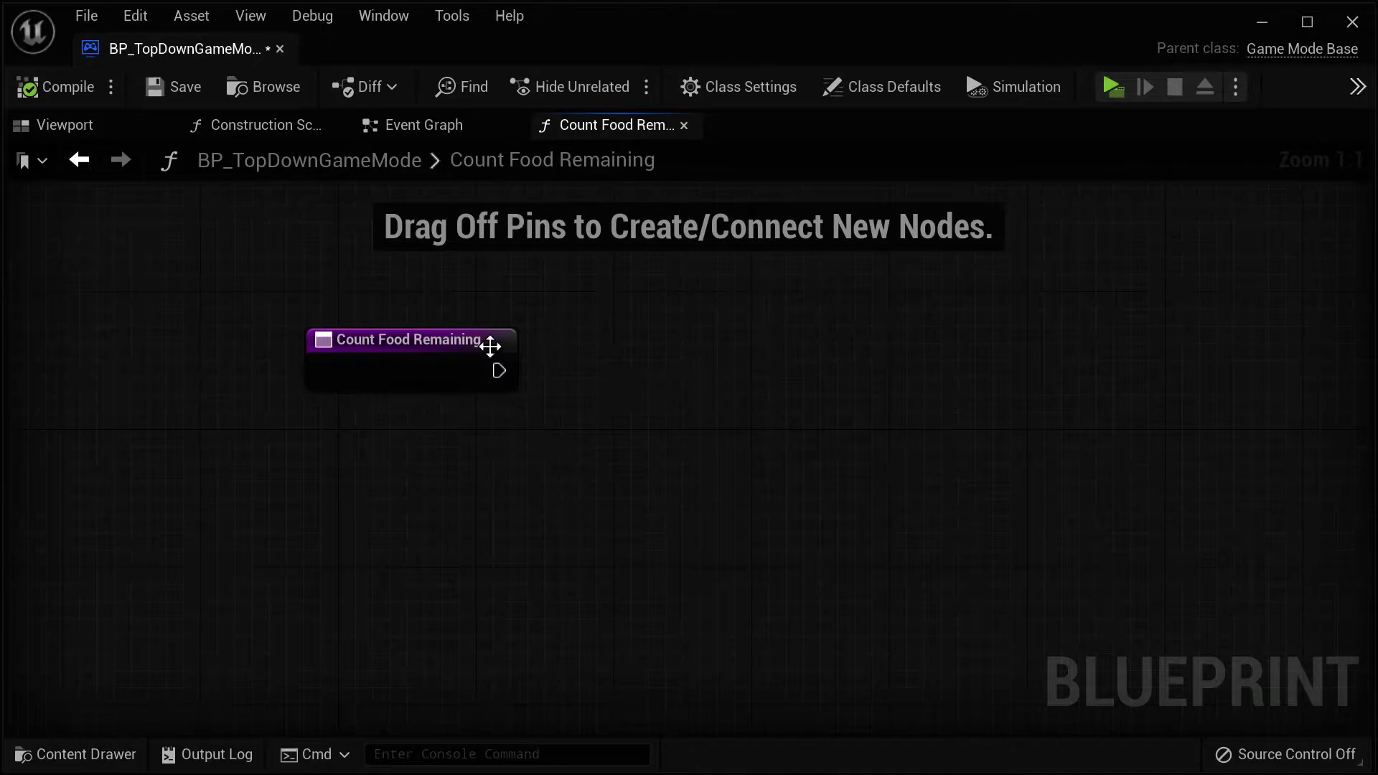
Add a Get All Actors Of Class node after the function entry, with Actor Class set to Food.
drag(548, 372, 548, 372)
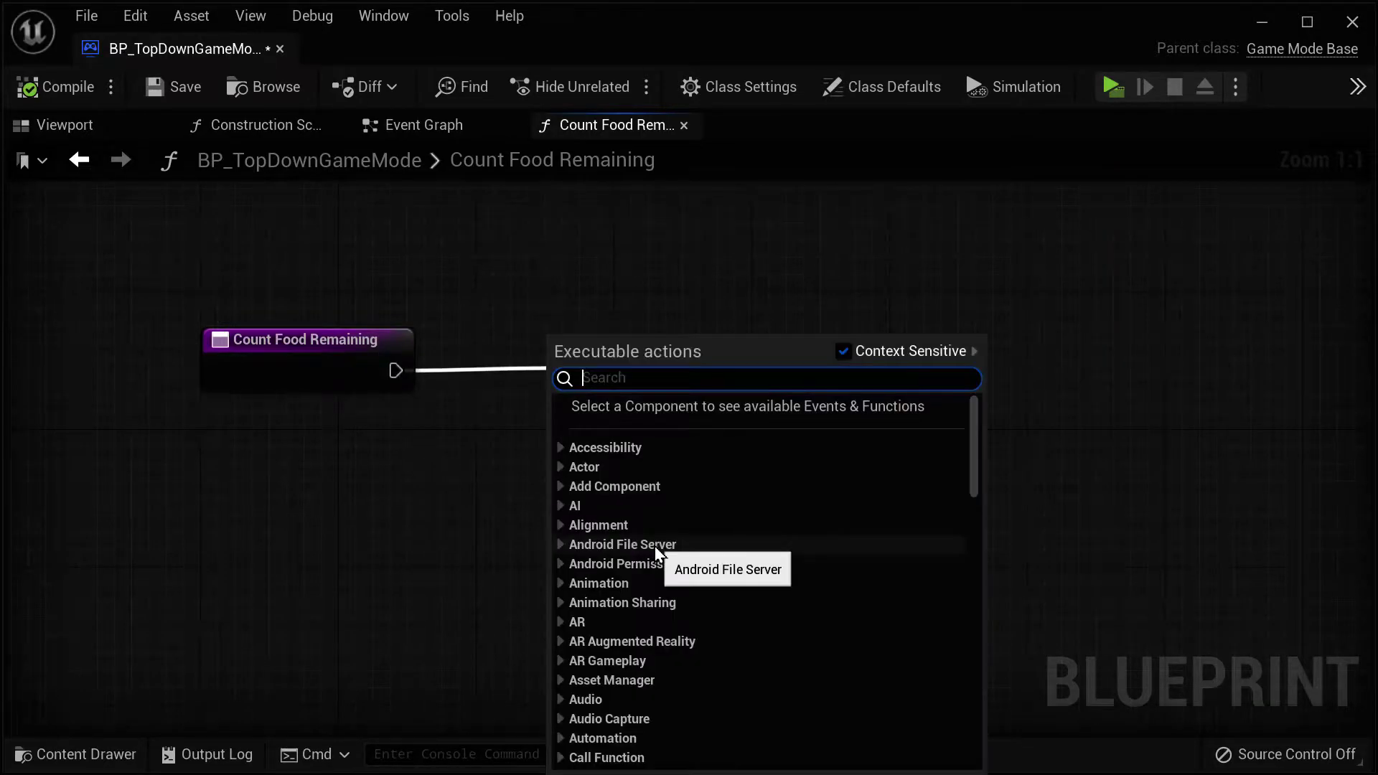
text(get all ac)
key(Return)
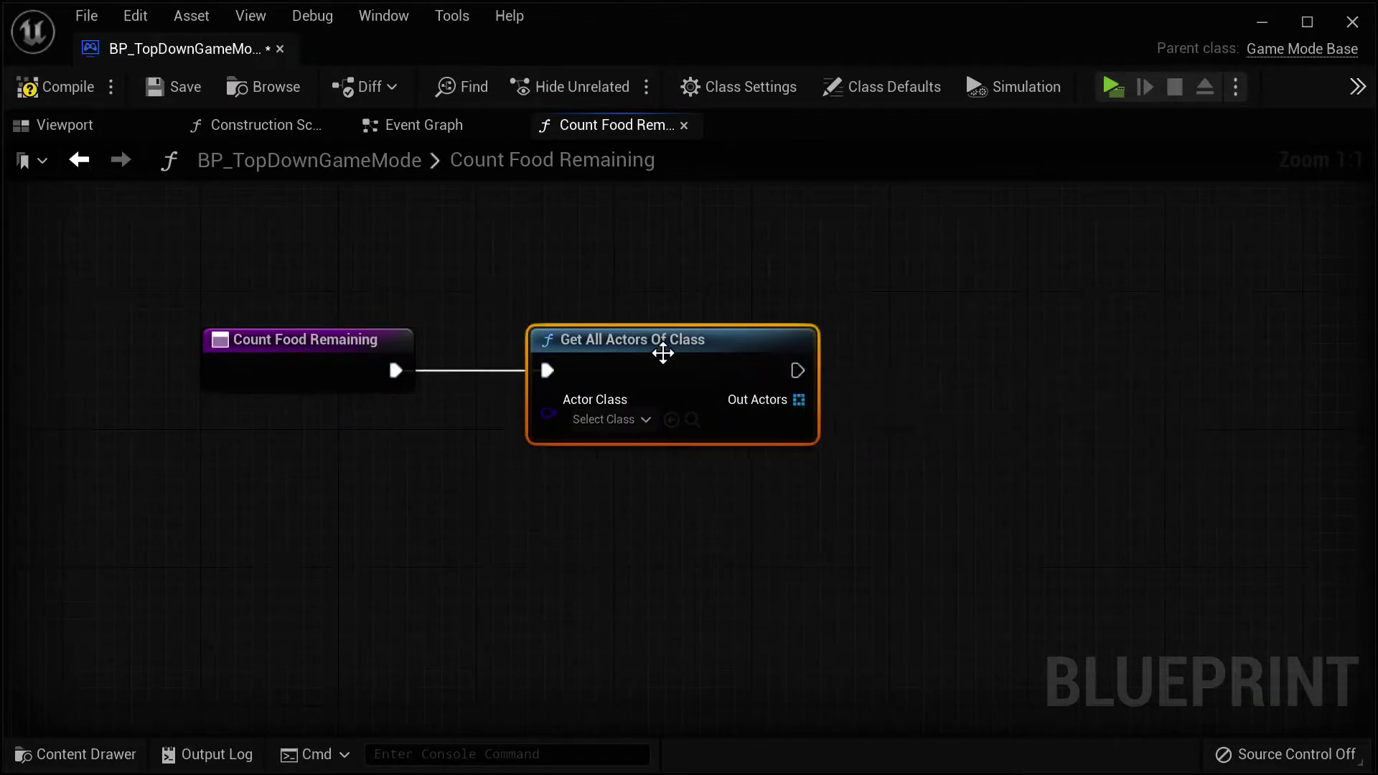
click(589, 420)
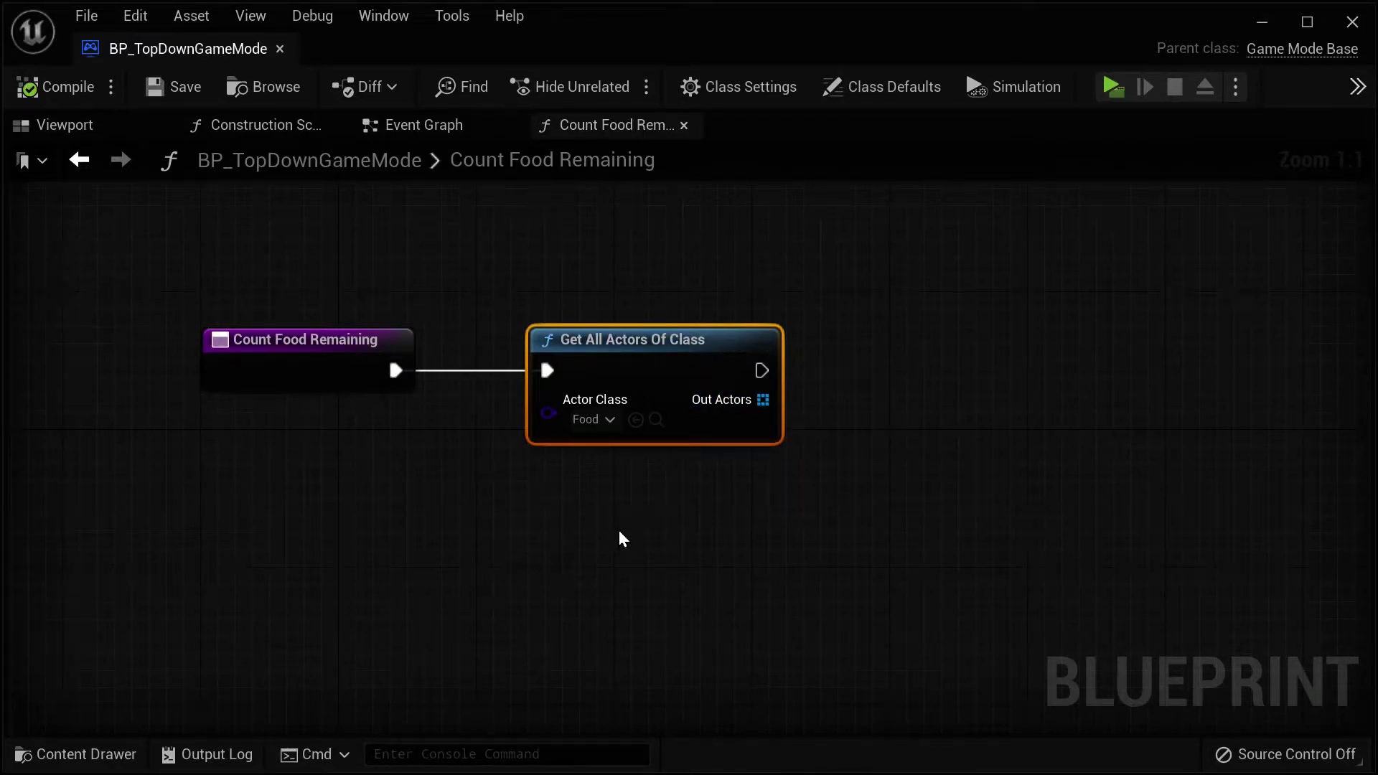
Add a Set Food Remaining node fed by the Length of the Out Actors array.
drag(793, 381, 792, 381)
text(set)
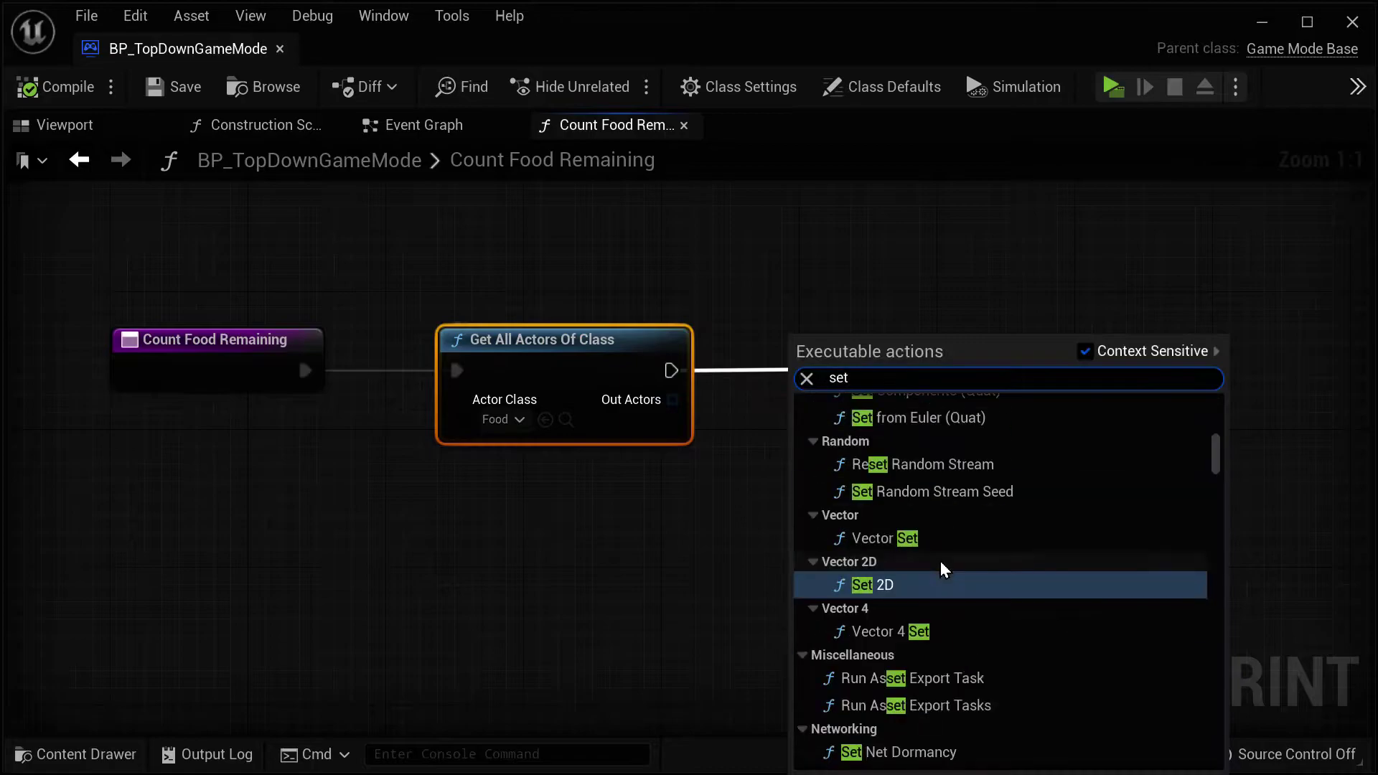
text( food re)
click(945, 539)
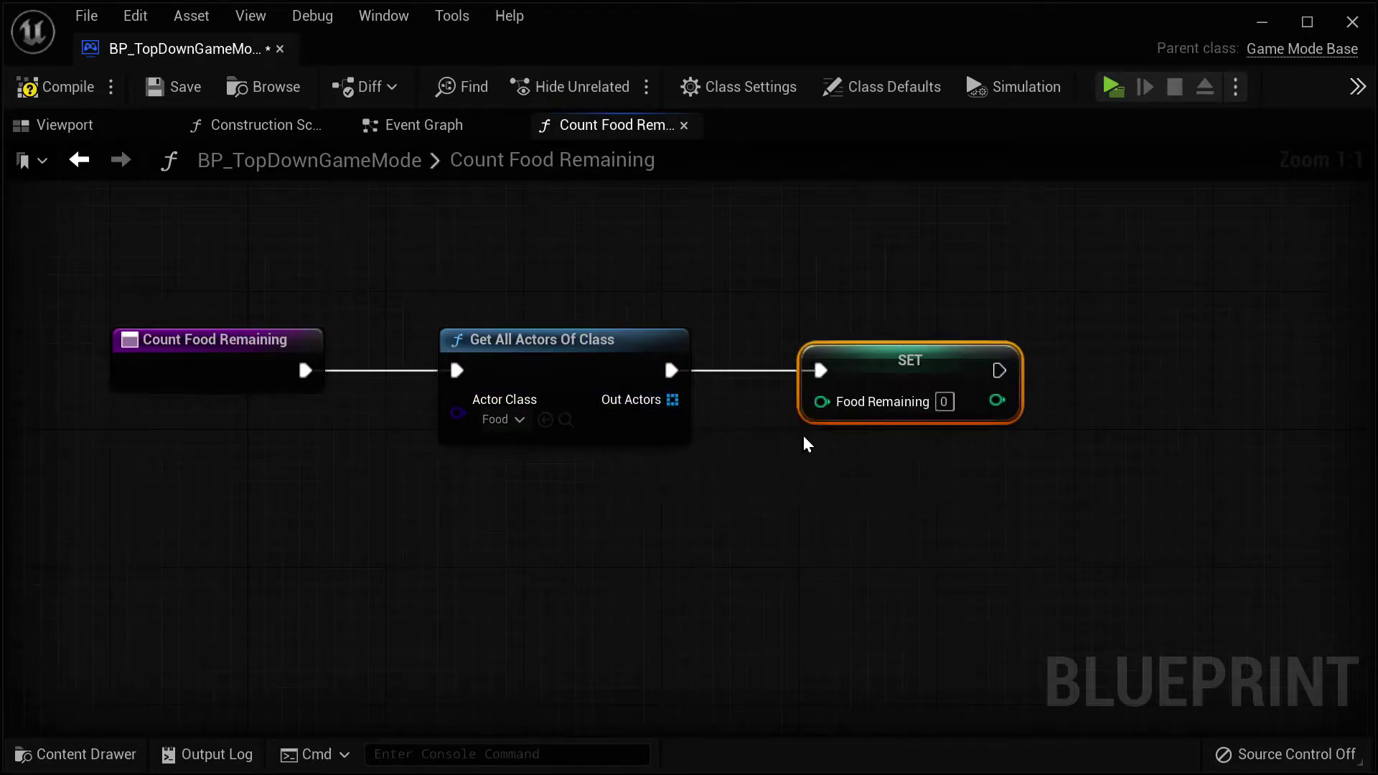
drag(672, 400, 672, 622)
text(length)
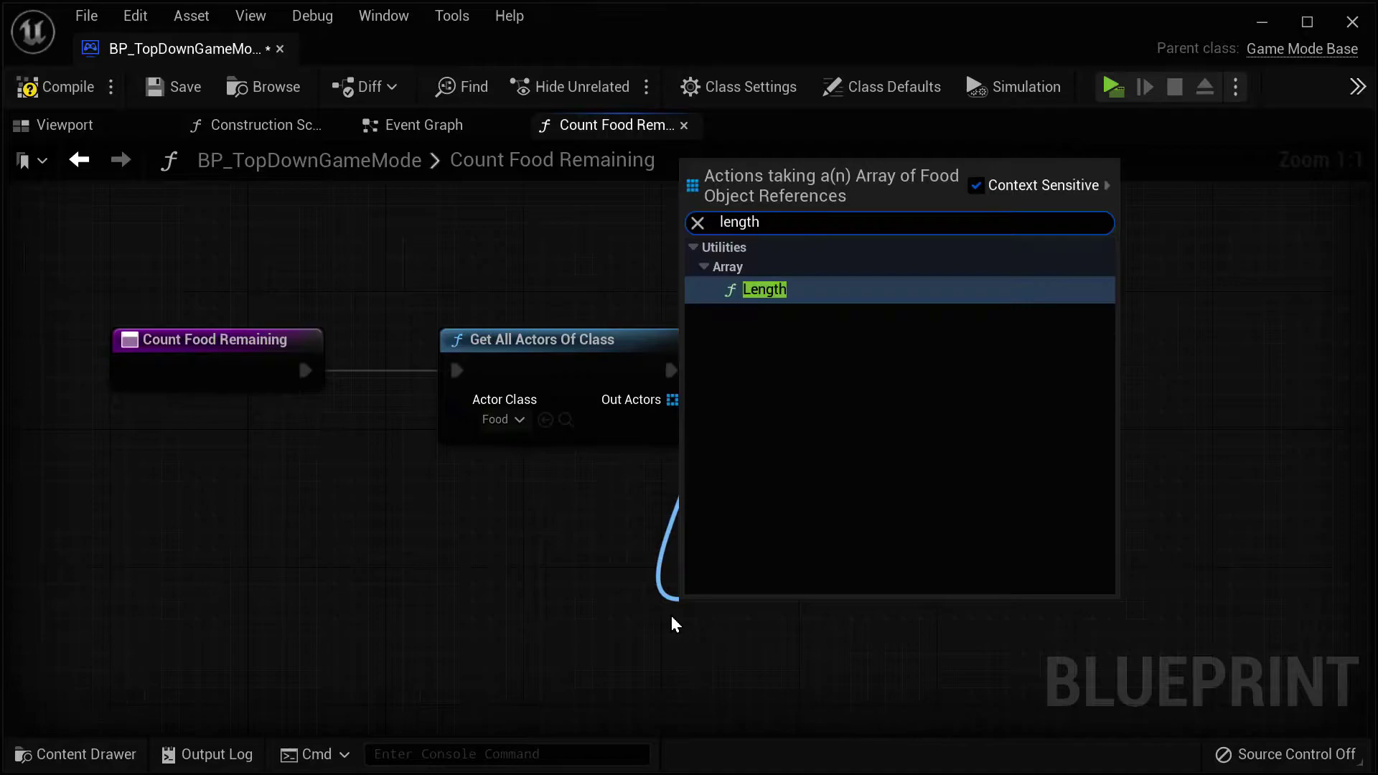
key(Return)
drag(815, 620, 815, 570)
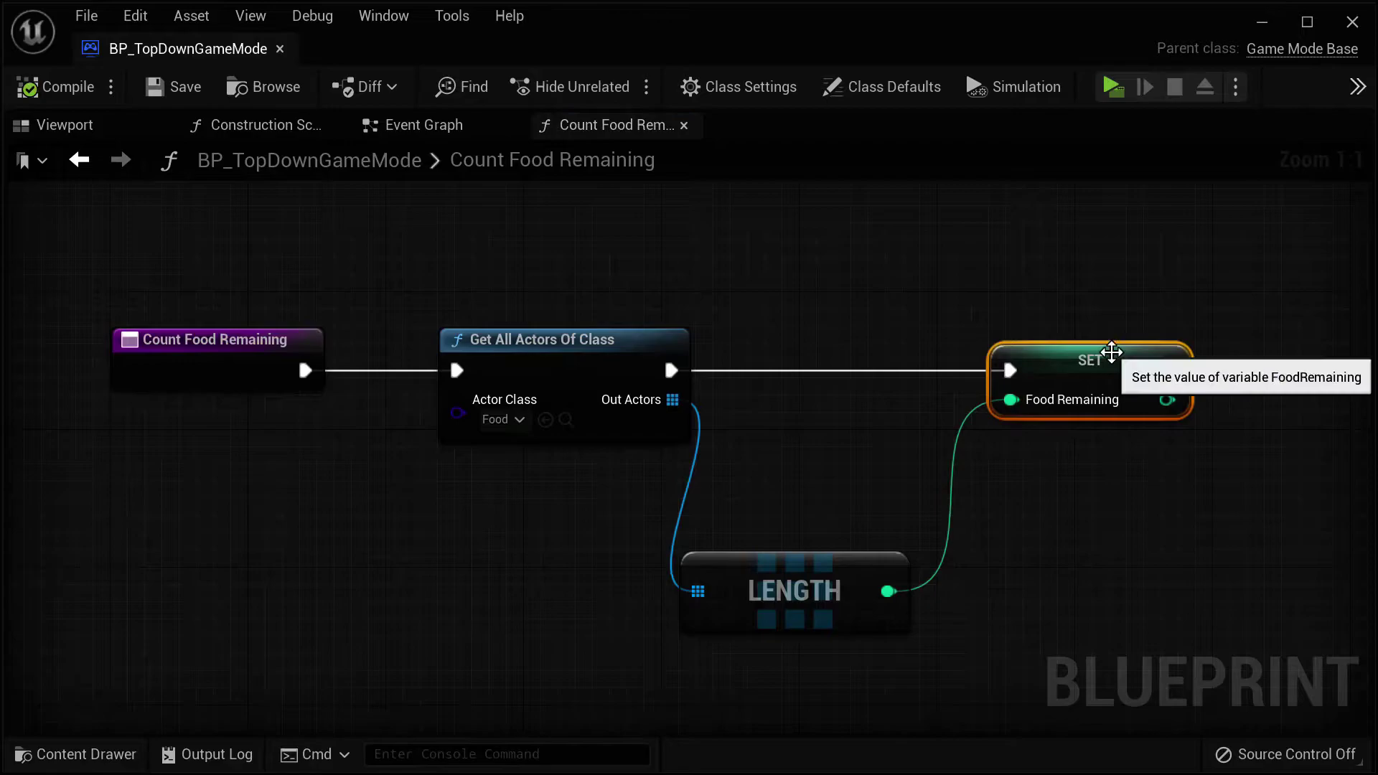
Tidy the Get All Actors, SET and LENGTH nodes, then add a Print String after SET.
right_drag(1106, 370, 1080, 523)
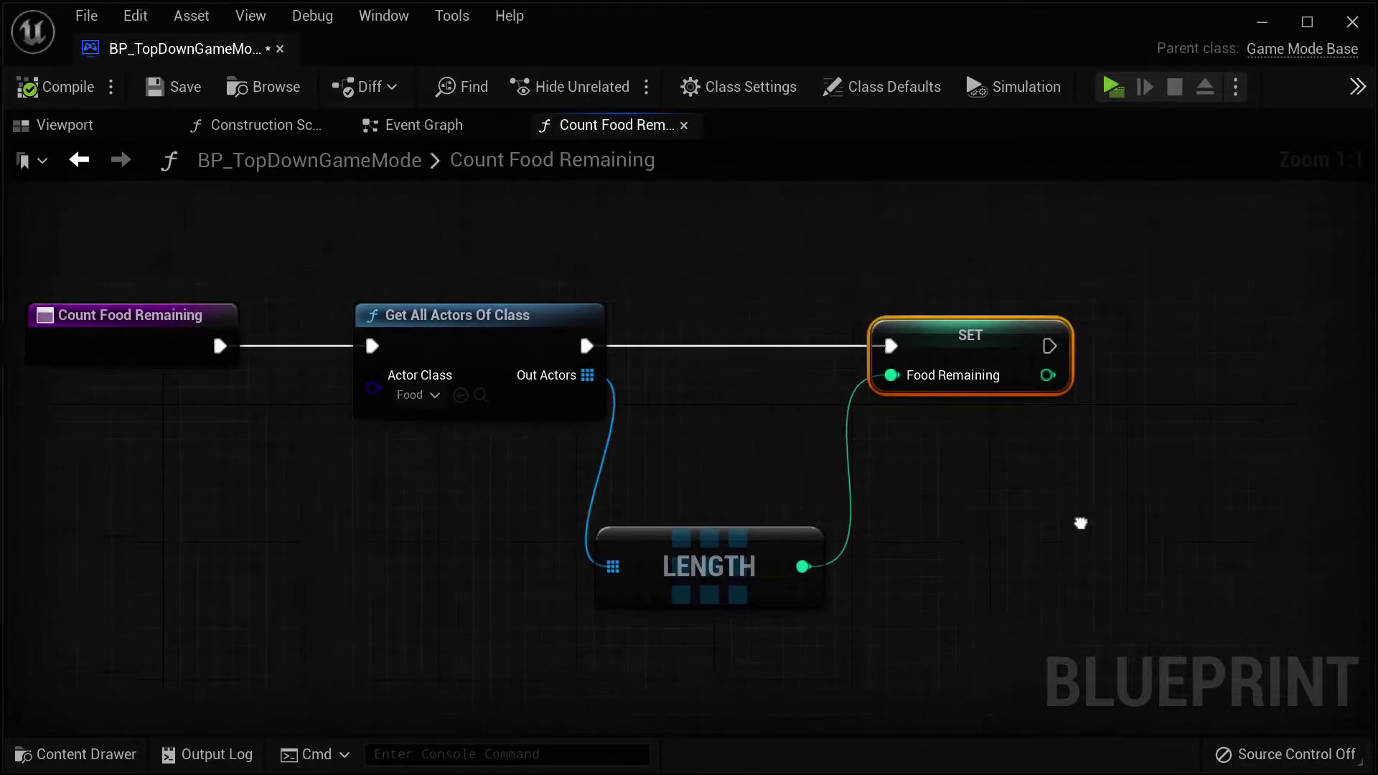
drag(460, 316, 407, 299)
drag(968, 336, 781, 319)
drag(708, 567, 621, 550)
drag(858, 329, 967, 336)
text(print string)
key(Return)
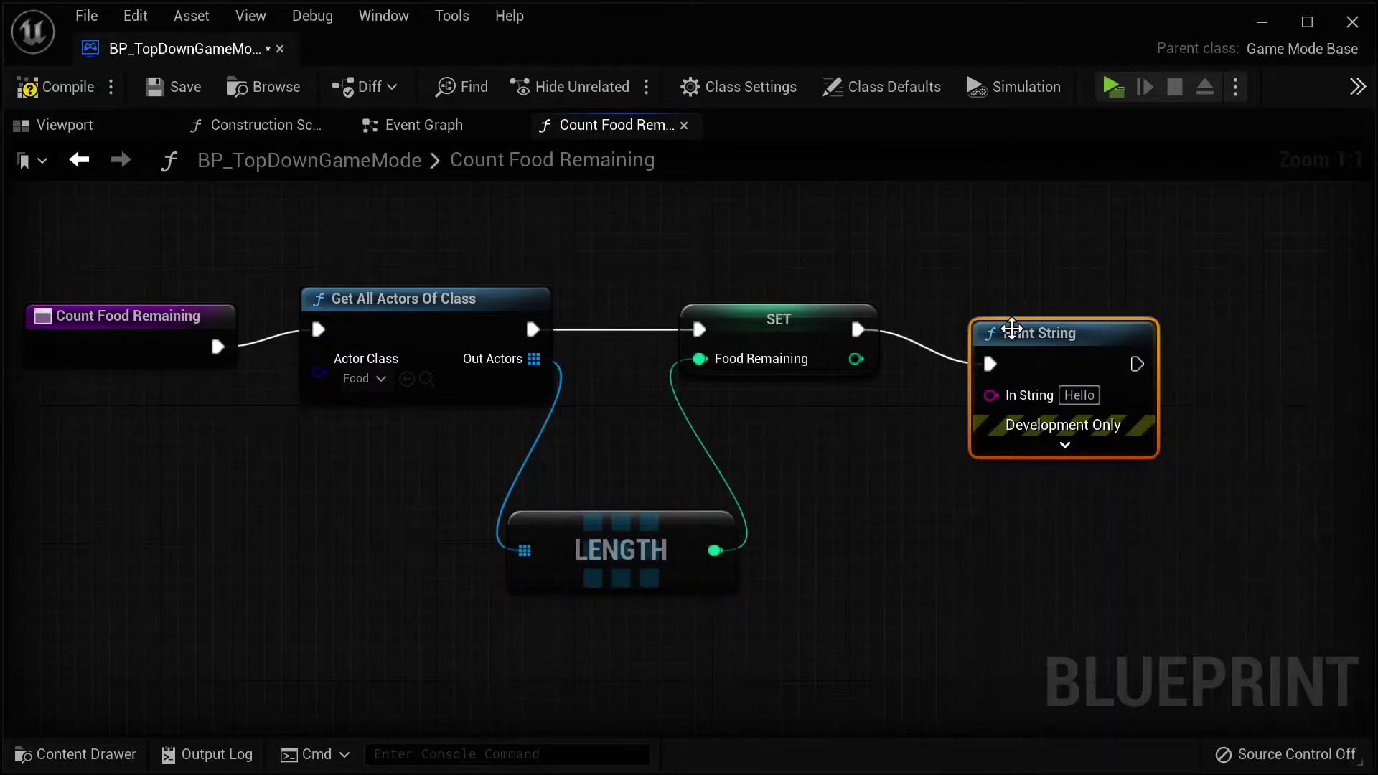
drag(1181, 300, 1267, 300)
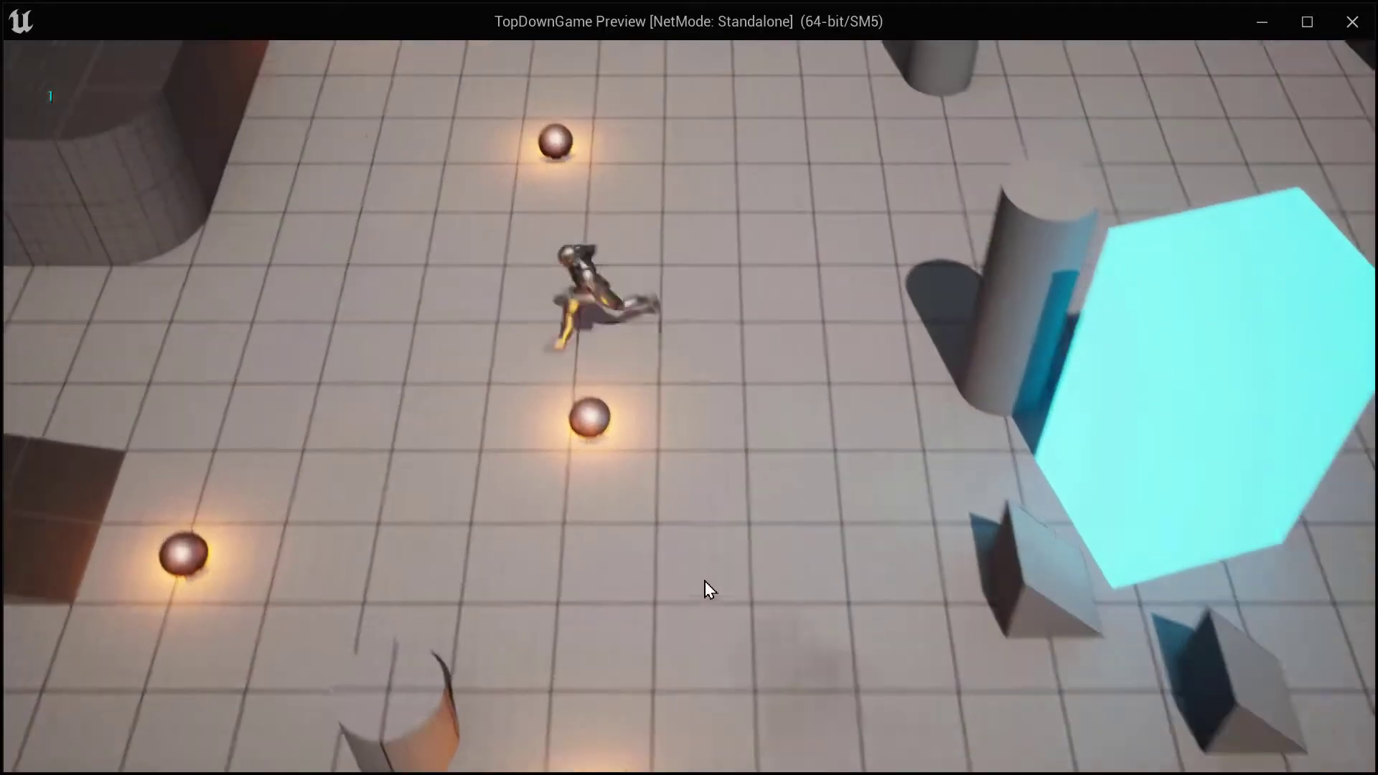
Play-test the printed food count, then reopen BP_TopDownGameMode.
click(574, 152)
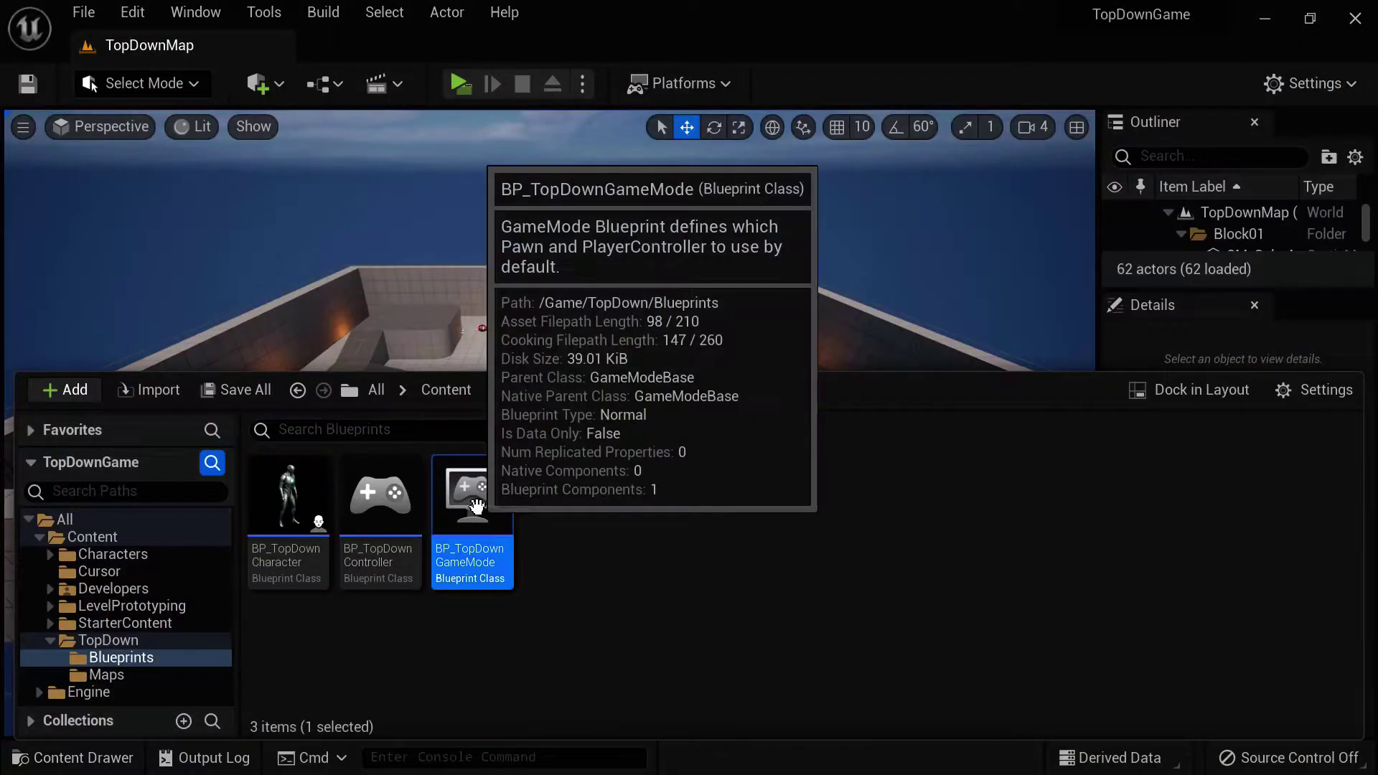
double_click(466, 517)
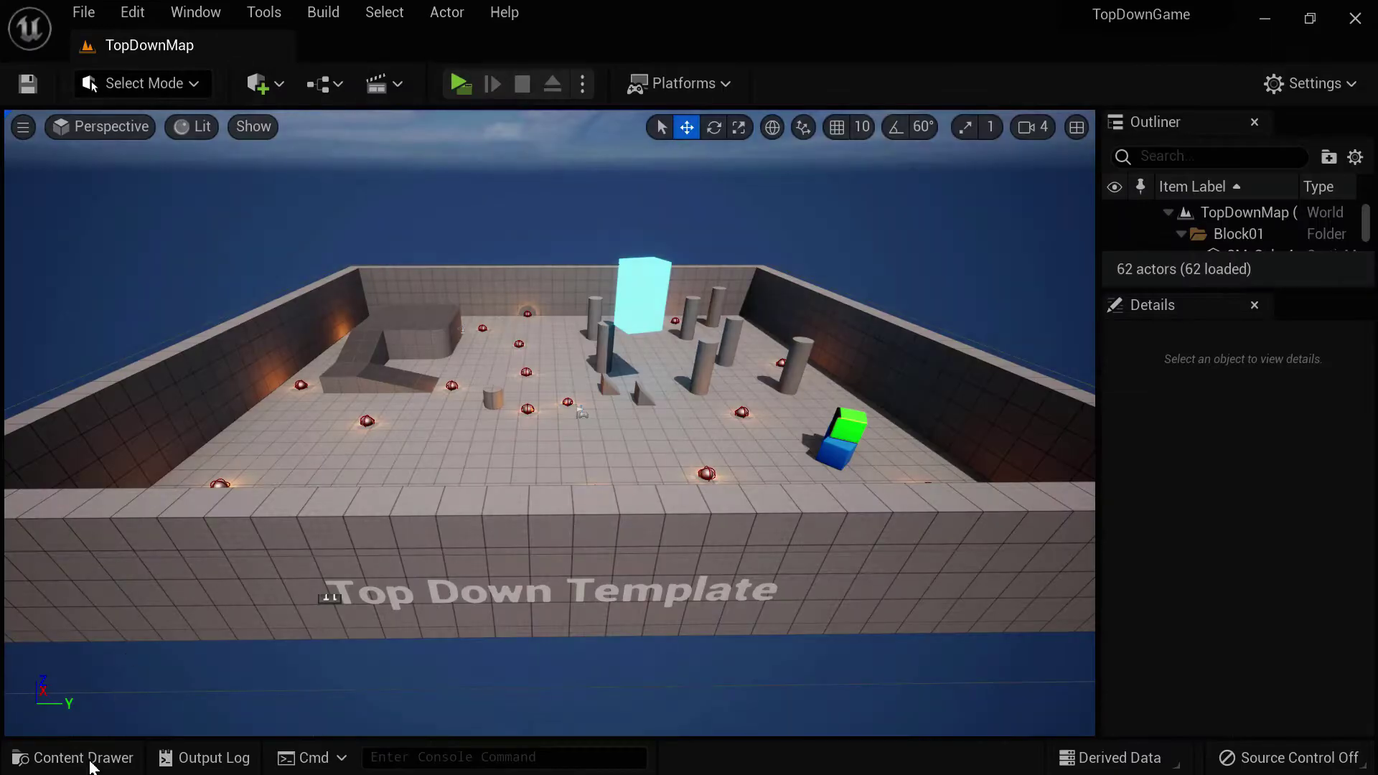
Open the Food blueprint's event graph and line up the conversion and Print String nodes beside SET.
click(78, 753)
double_click(822, 501)
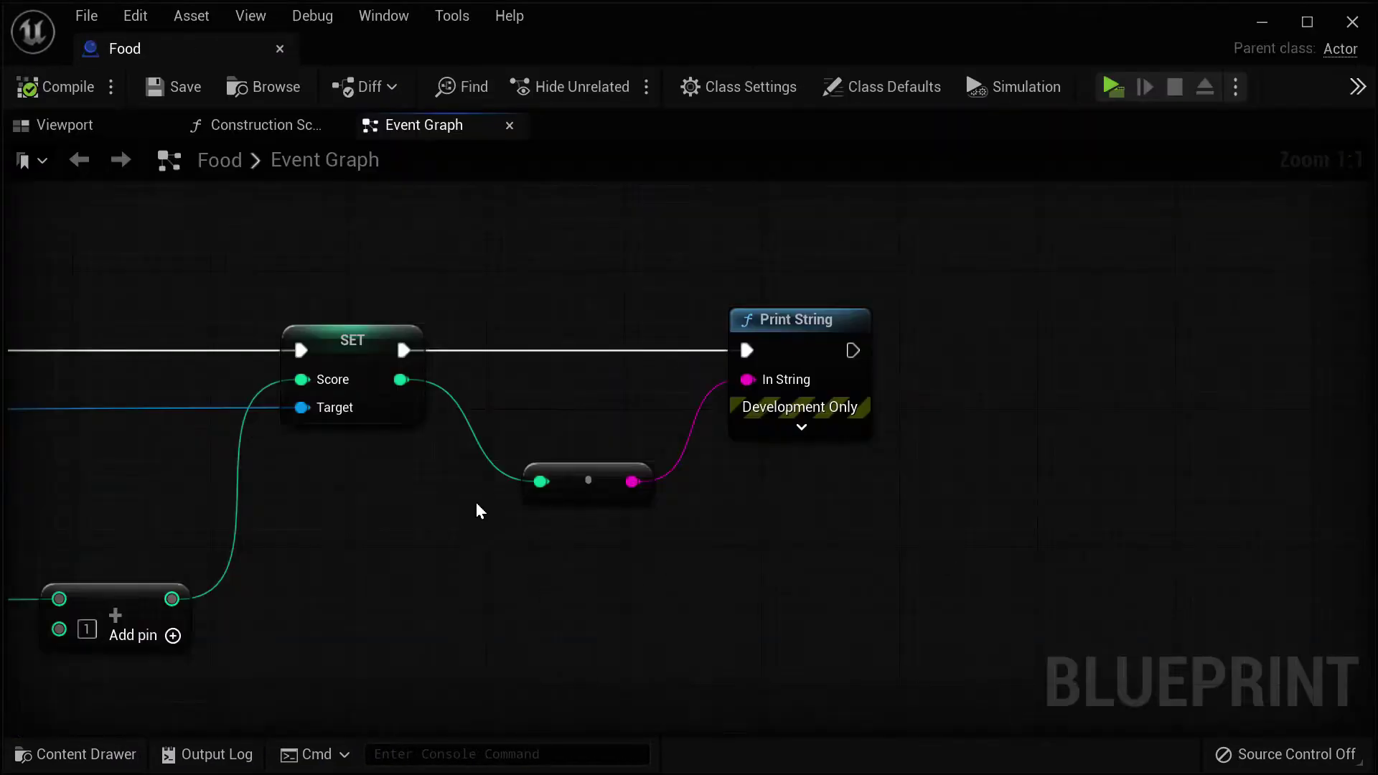
drag(949, 480, 828, 480)
drag(1123, 363, 972, 363)
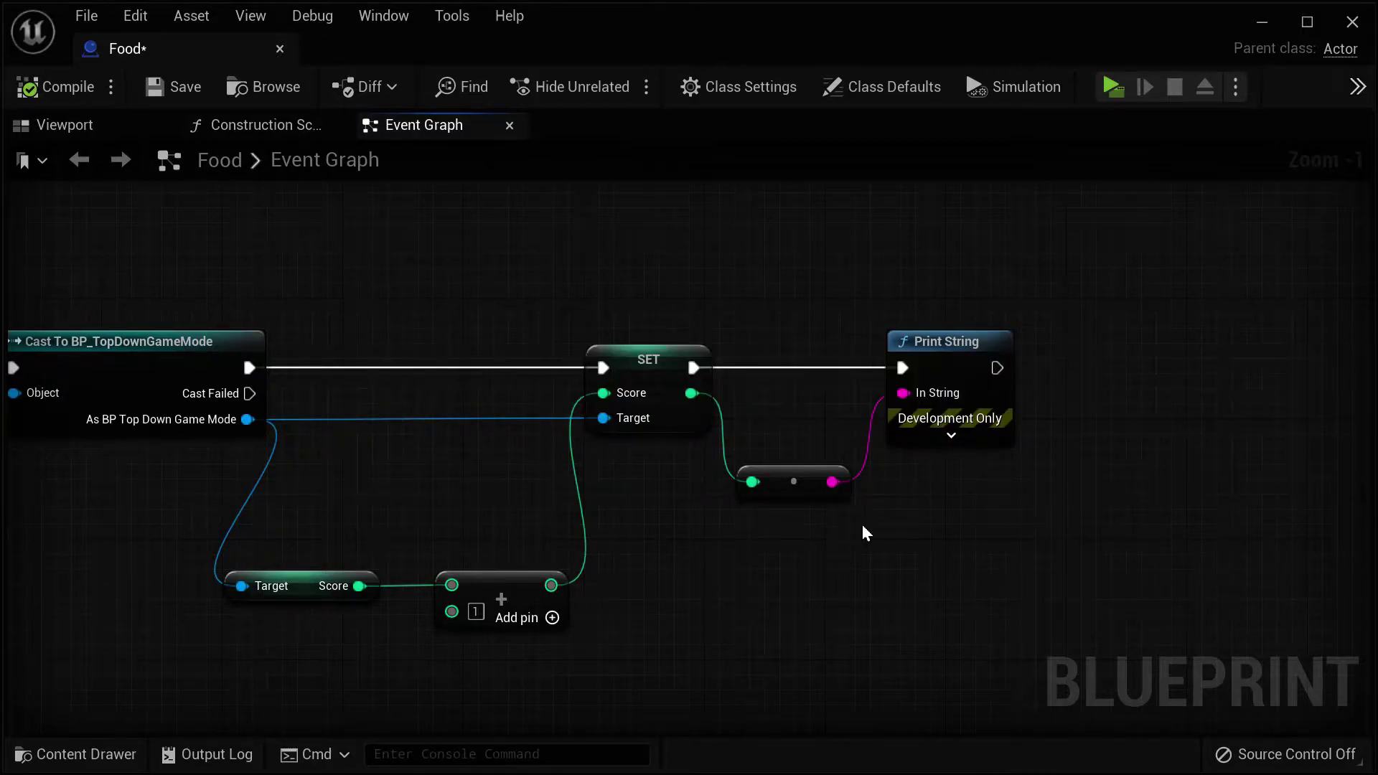
right_drag(707, 552, 757, 523)
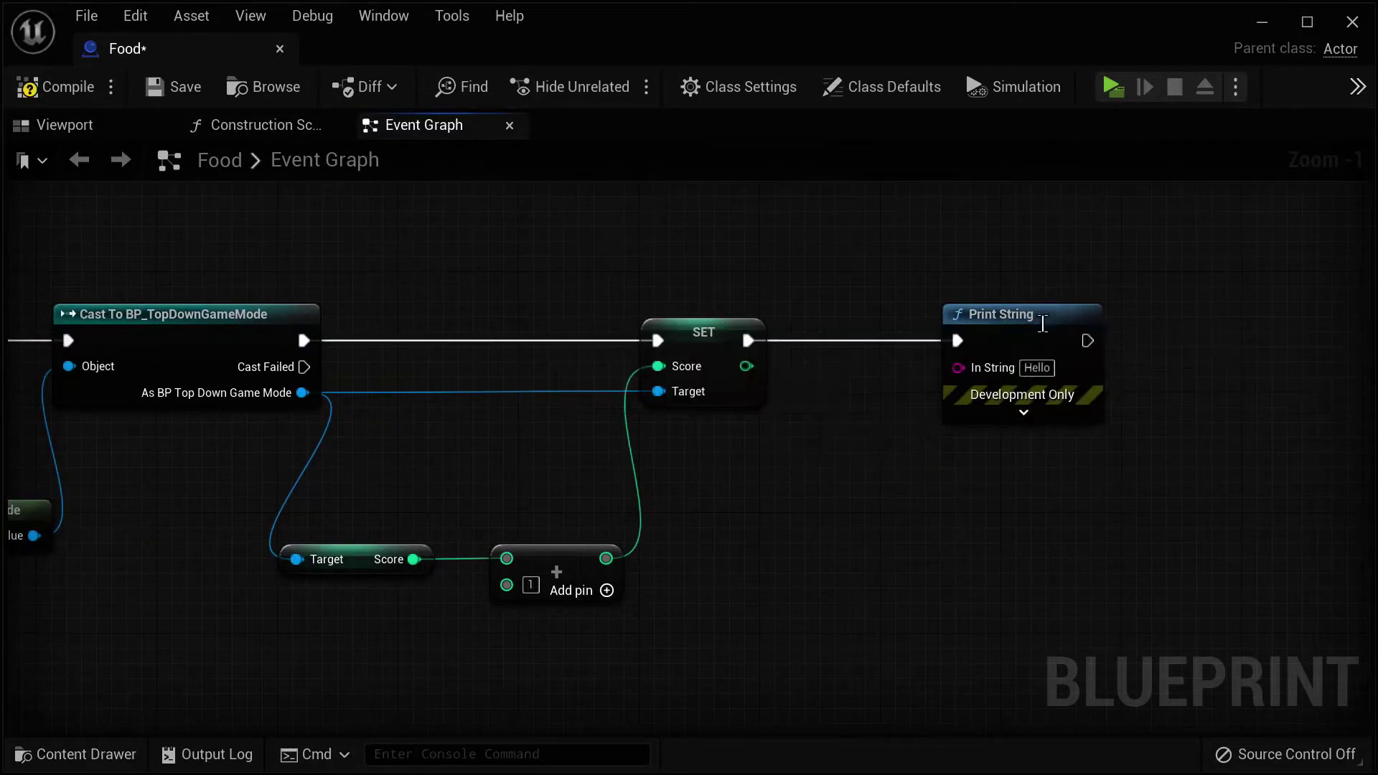
right_drag(1043, 323, 1124, 272)
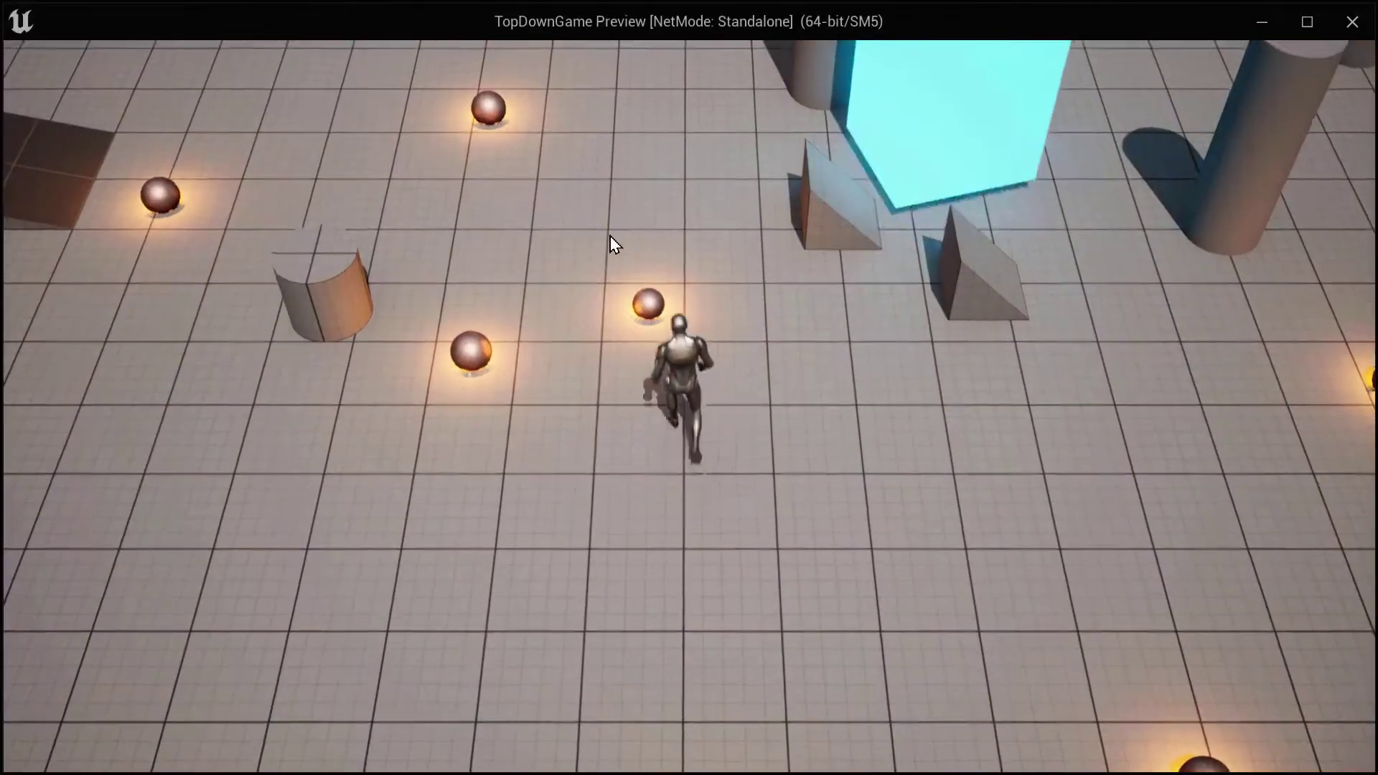
Play-test by running the character to a food orb to check that Hello prints, then stop.
click(609, 242)
click(695, 711)
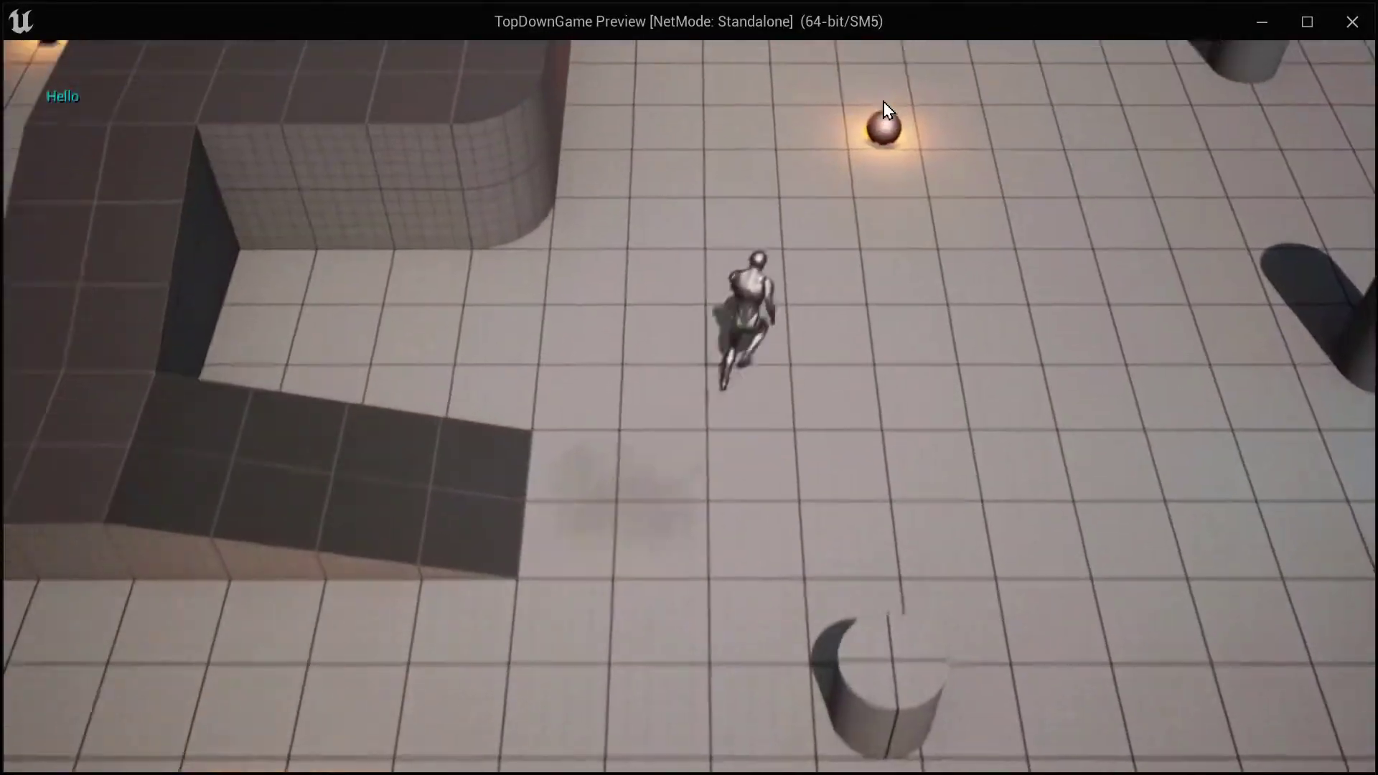
key(Escape)
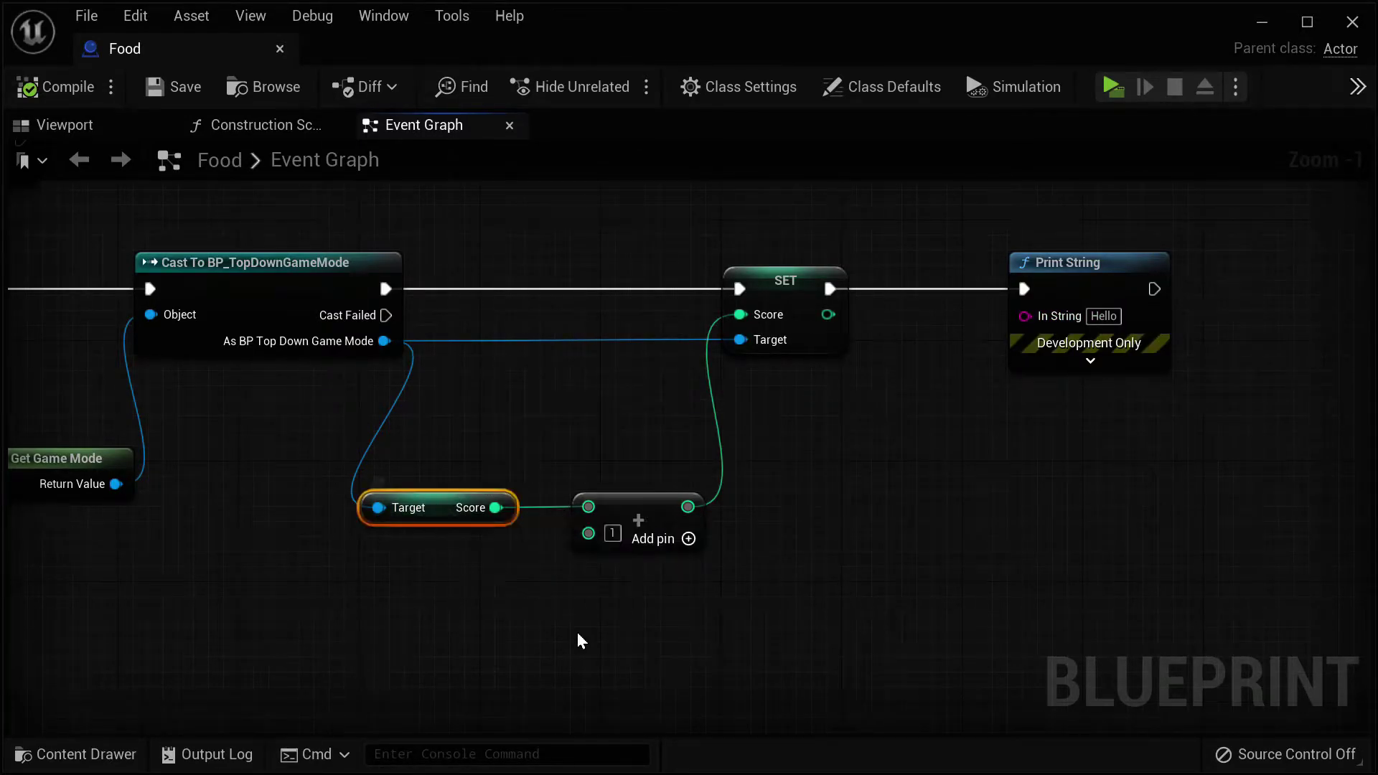
Add a Get Food Remaining node and wire it into Print String's In String.
click(872, 438)
right_click(872, 438)
text(Food ran)
click(700, 363)
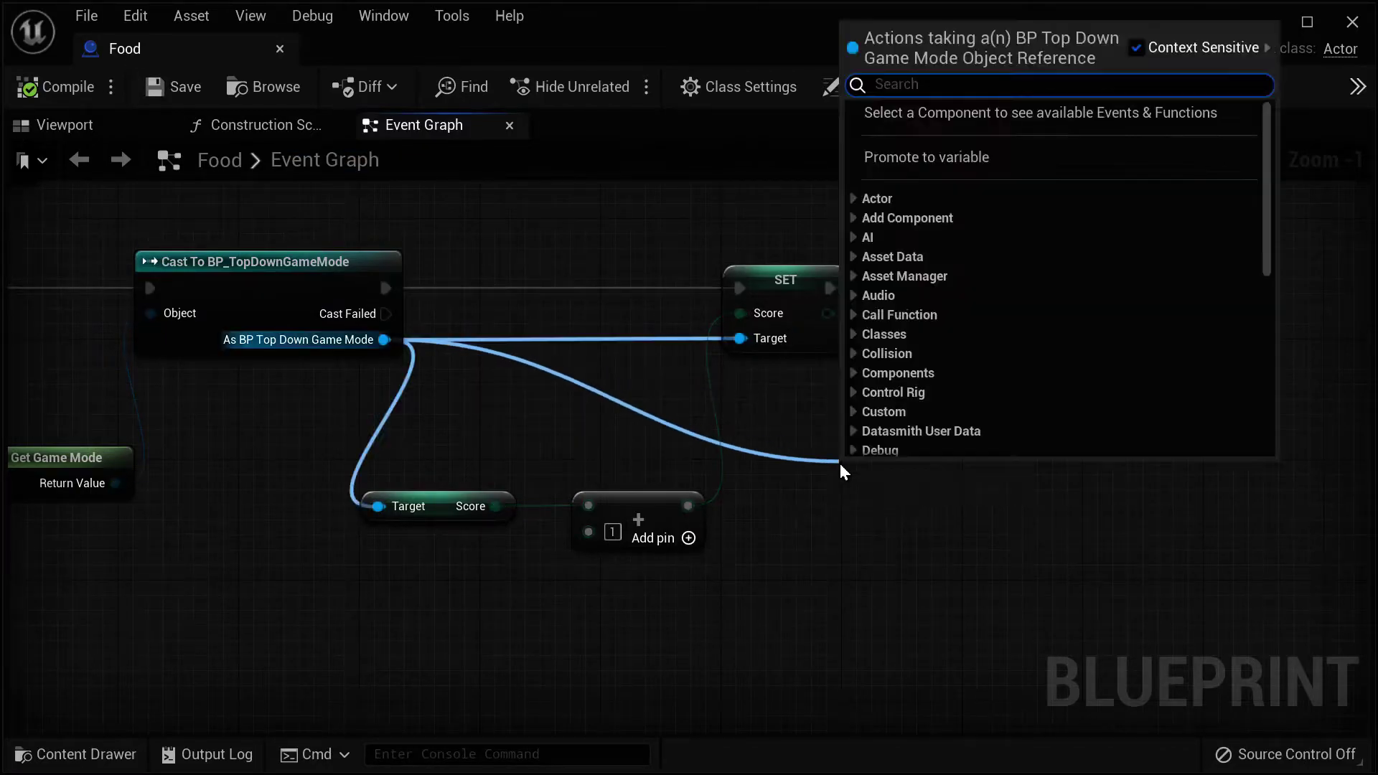
text(food rem)
key(Return)
drag(951, 475, 919, 504)
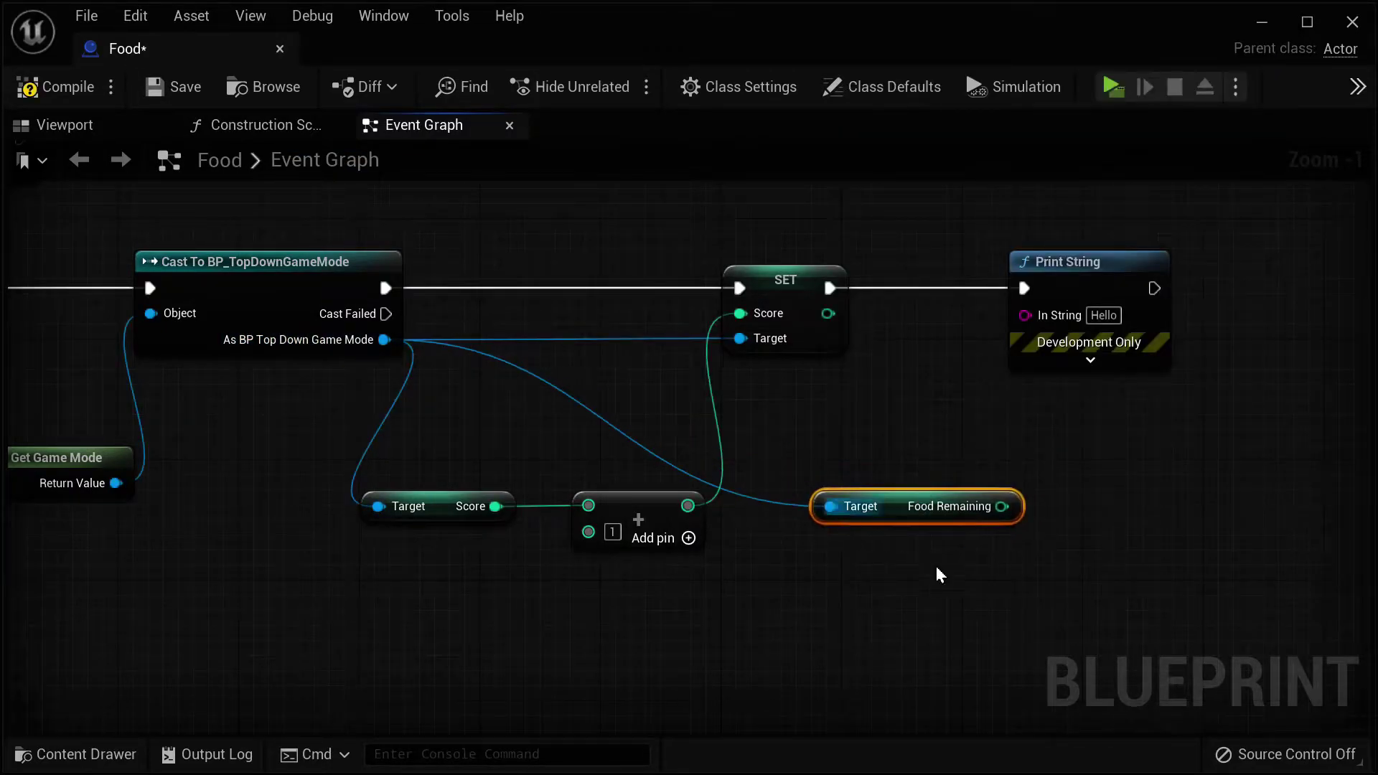
drag(1091, 261, 1179, 261)
drag(971, 476, 1115, 316)
Compile and save the Food blueprint, play-test, and inspect the game mode's Count Food Remaining function.
key(F7)
key(ctrl+s)
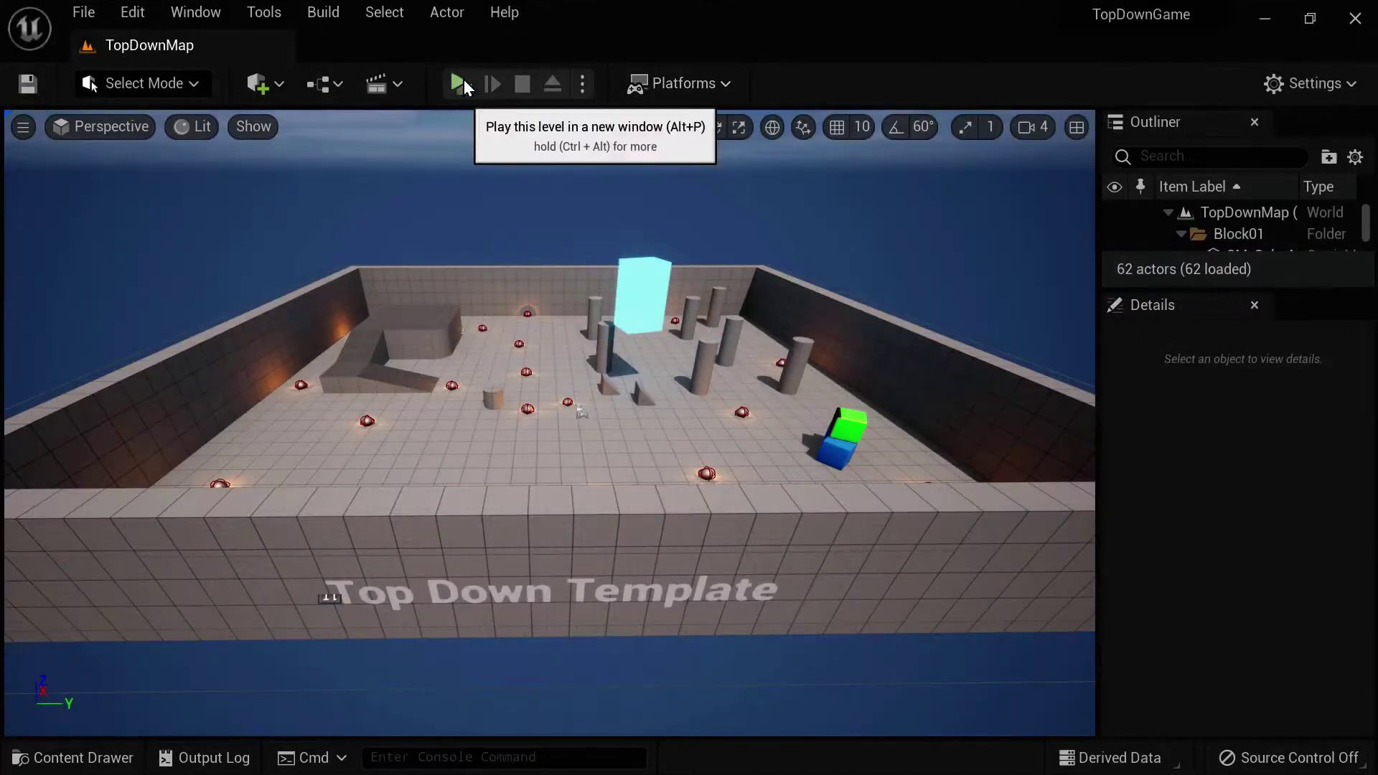
click(459, 84)
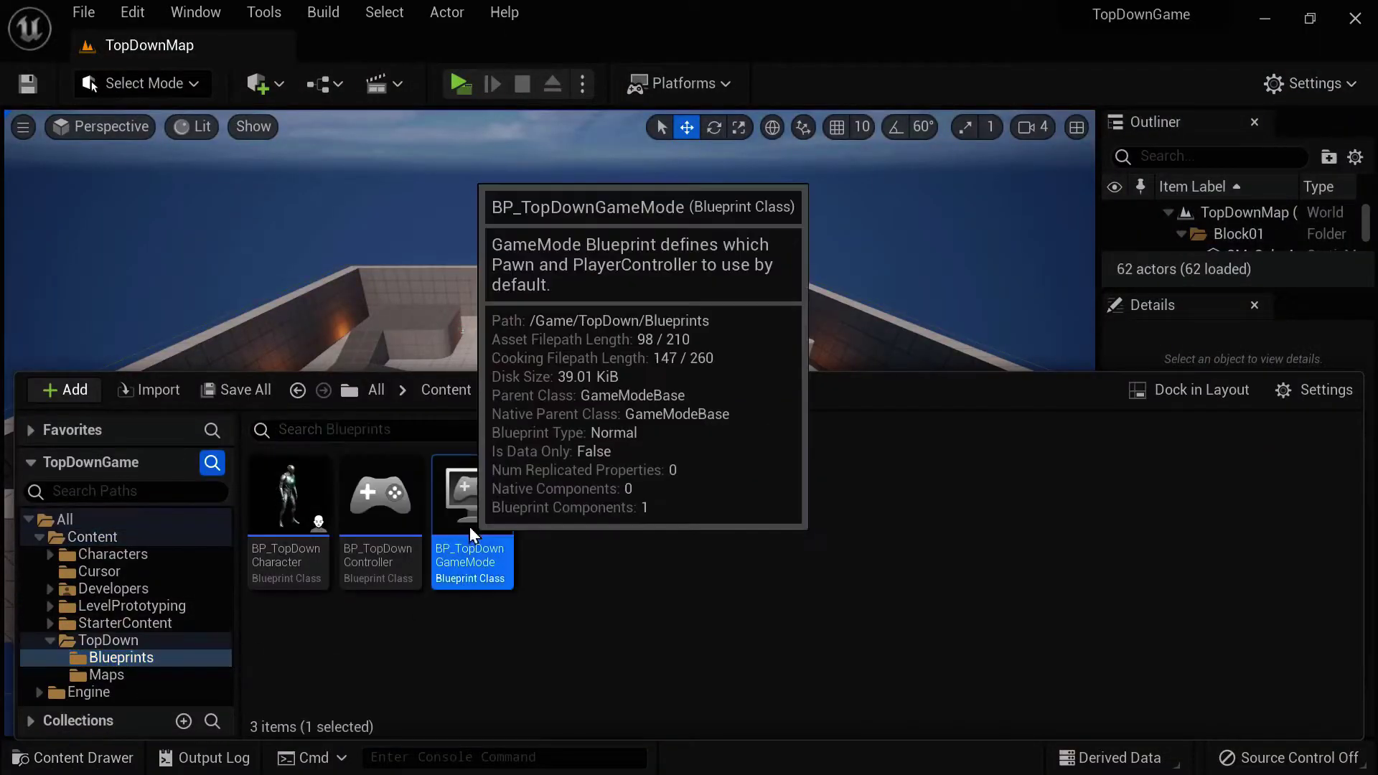
double_click(469, 527)
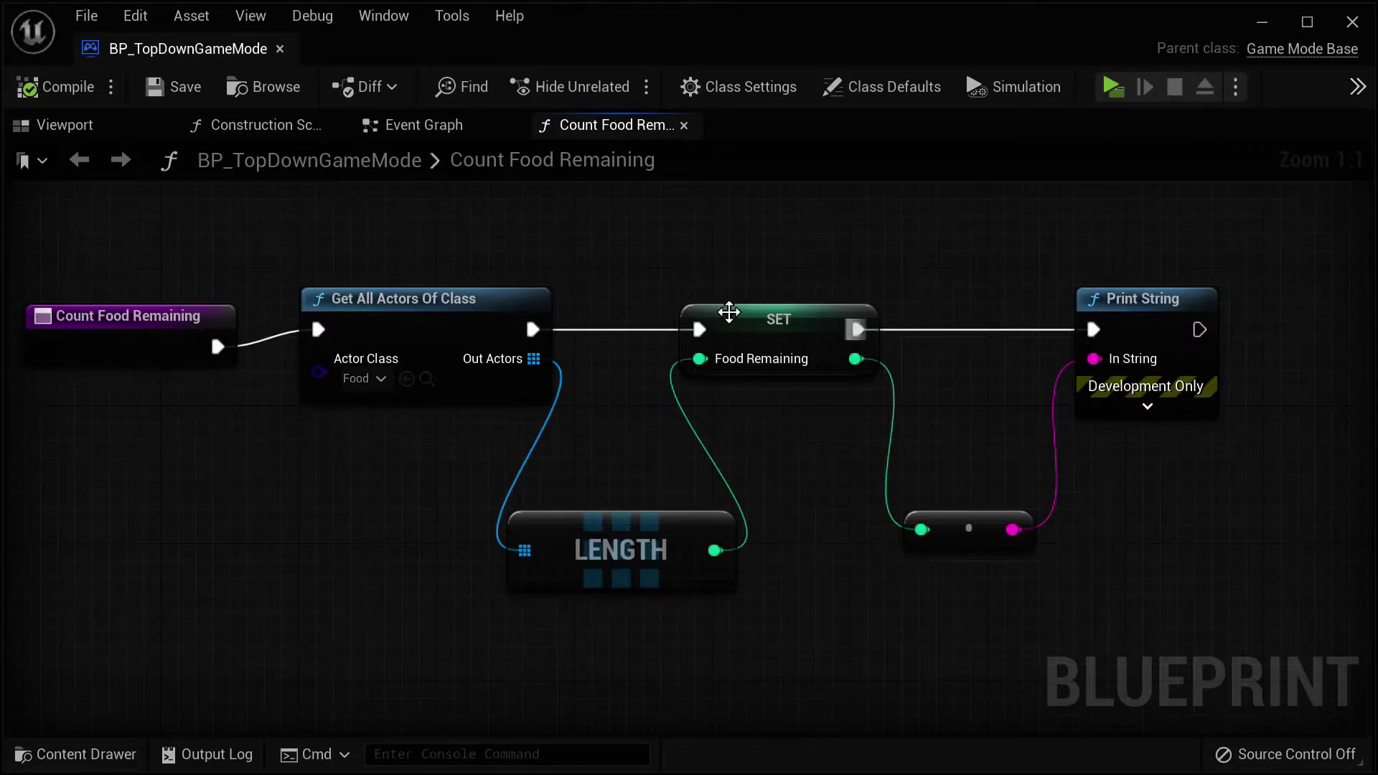
click(280, 48)
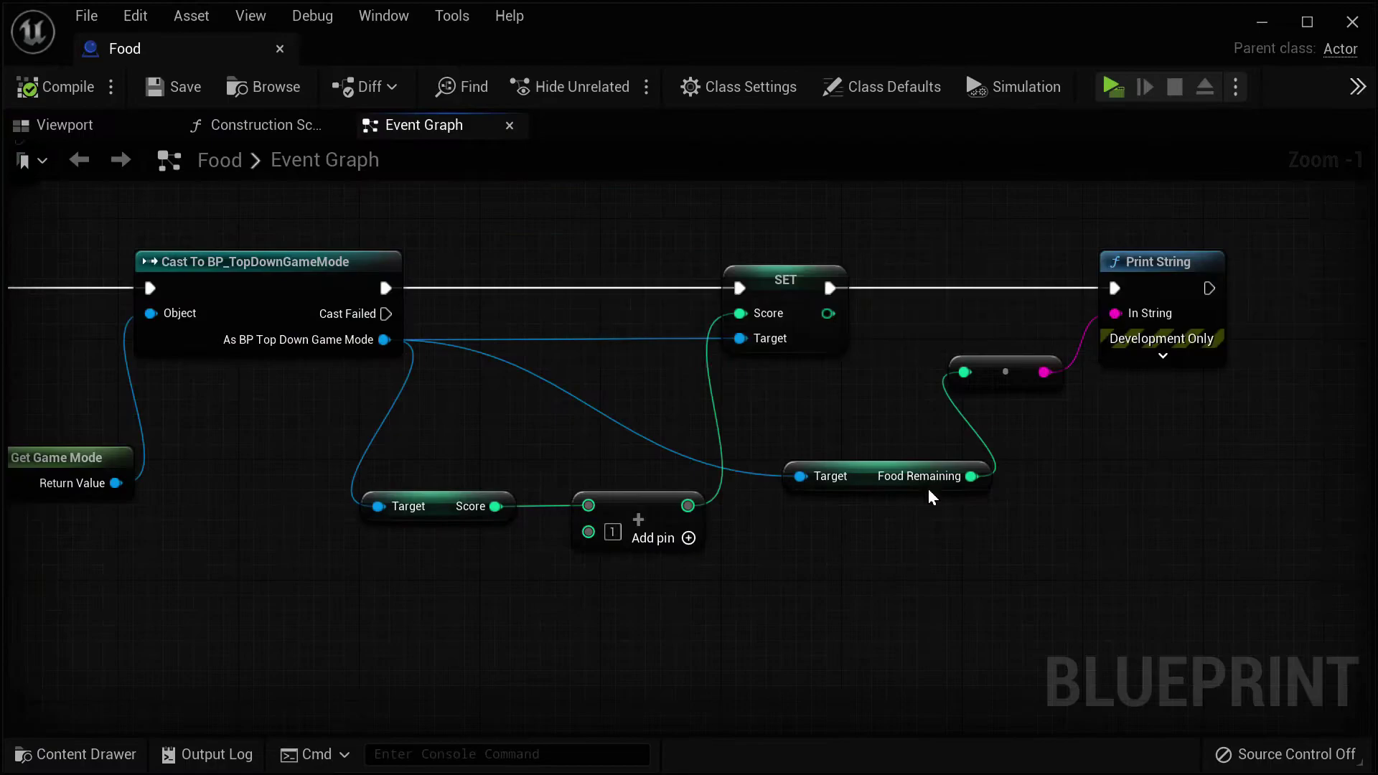
Delete the old print nodes and call Count Food Remaining after SET.
click(932, 496)
key(Delete)
drag(941, 402, 1113, 360)
key(Delete)
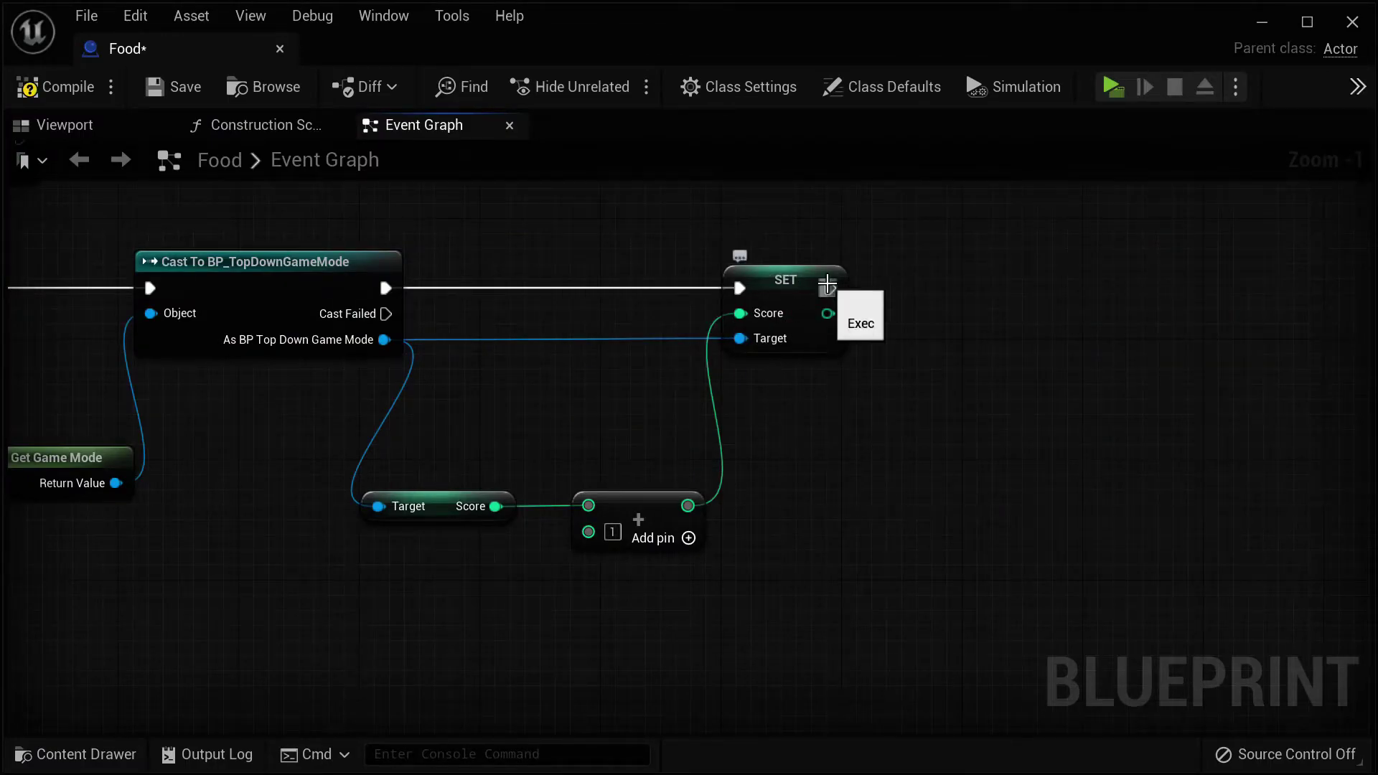
drag(828, 285, 966, 290)
text(count food)
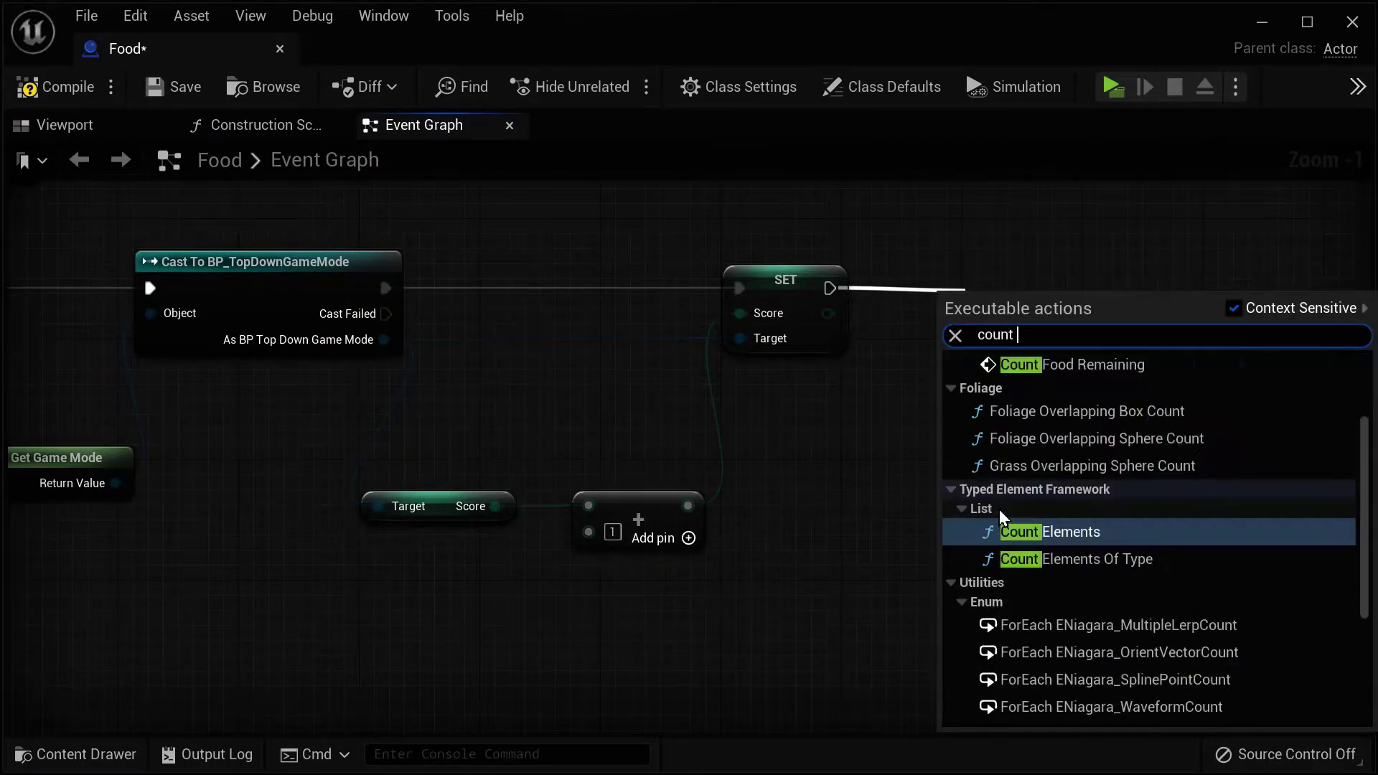
click(1134, 399)
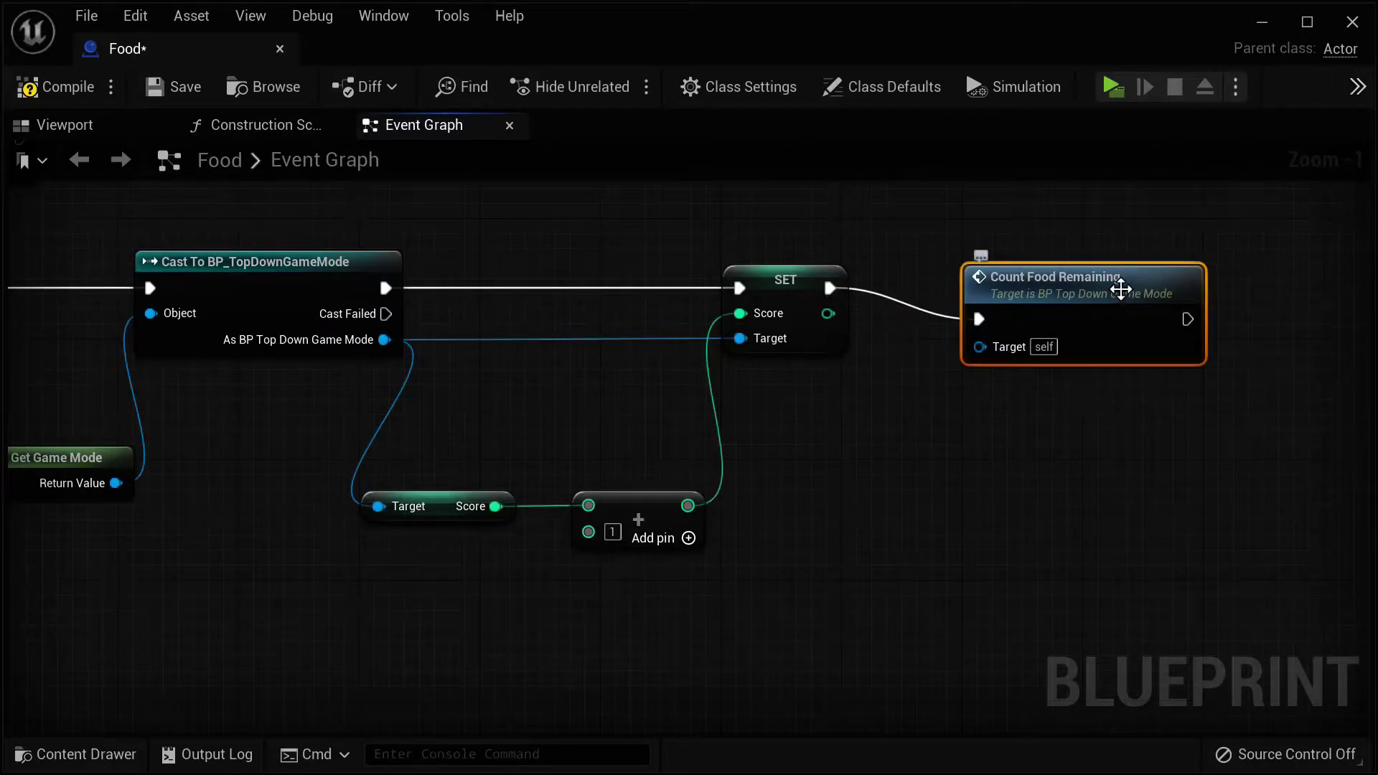
Connect Count Food Remaining's Target to the cast game mode and recompile the Food blueprint to clear the error.
double_click(1117, 285)
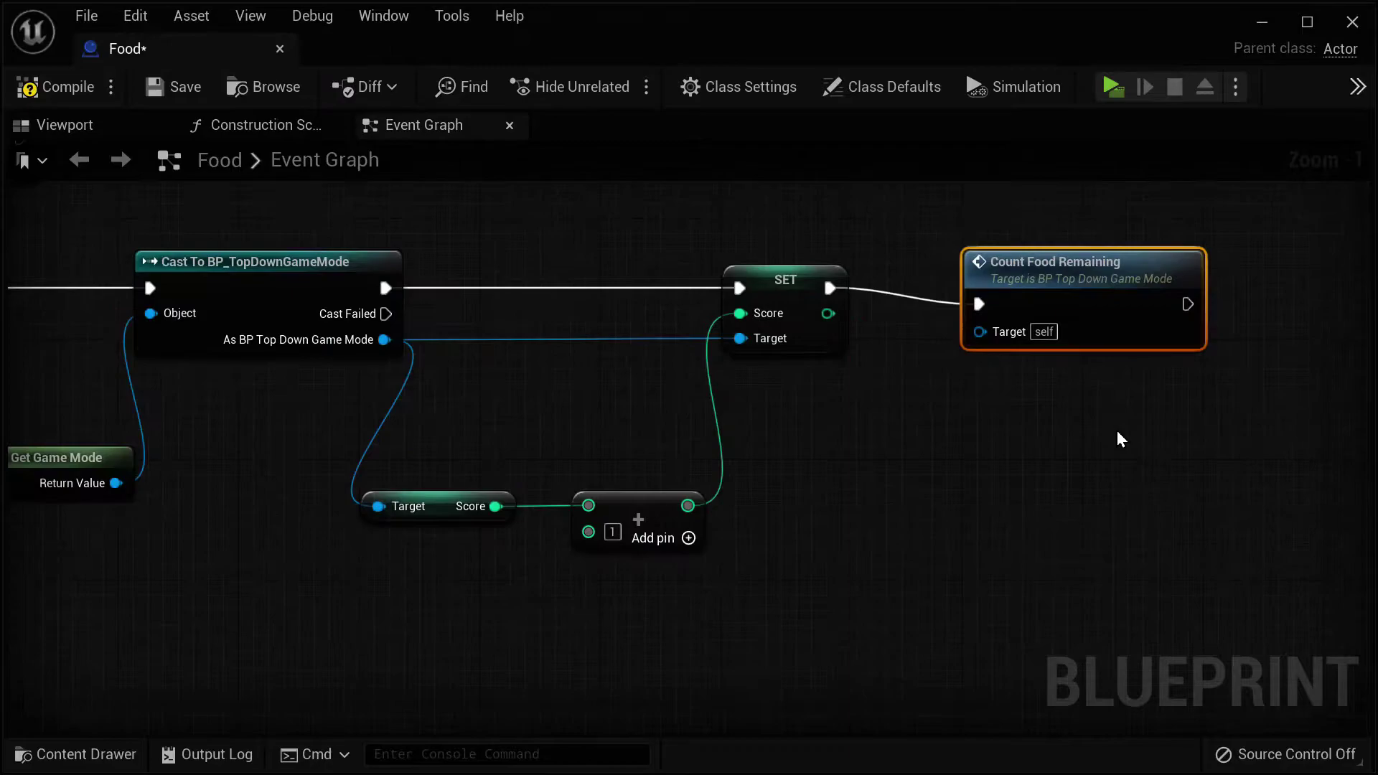
key(F7)
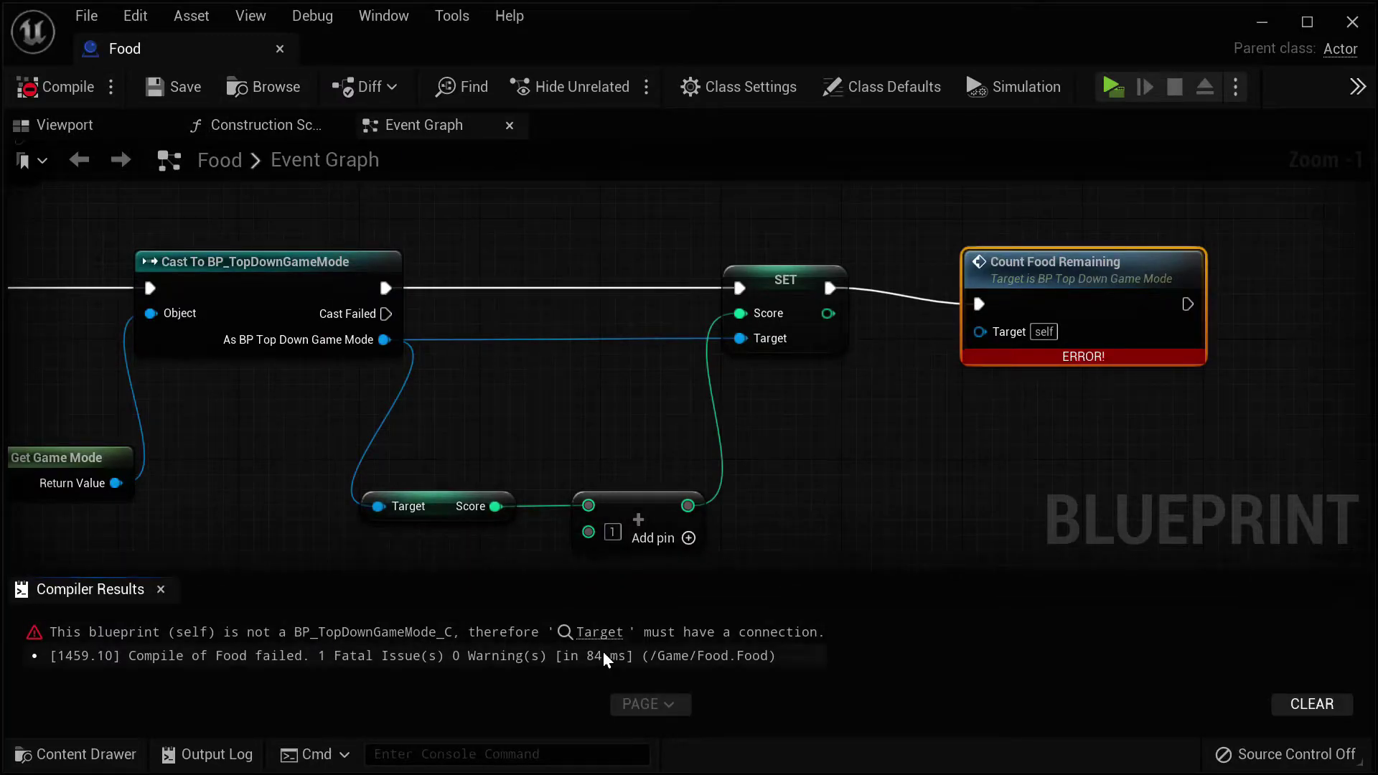
click(161, 590)
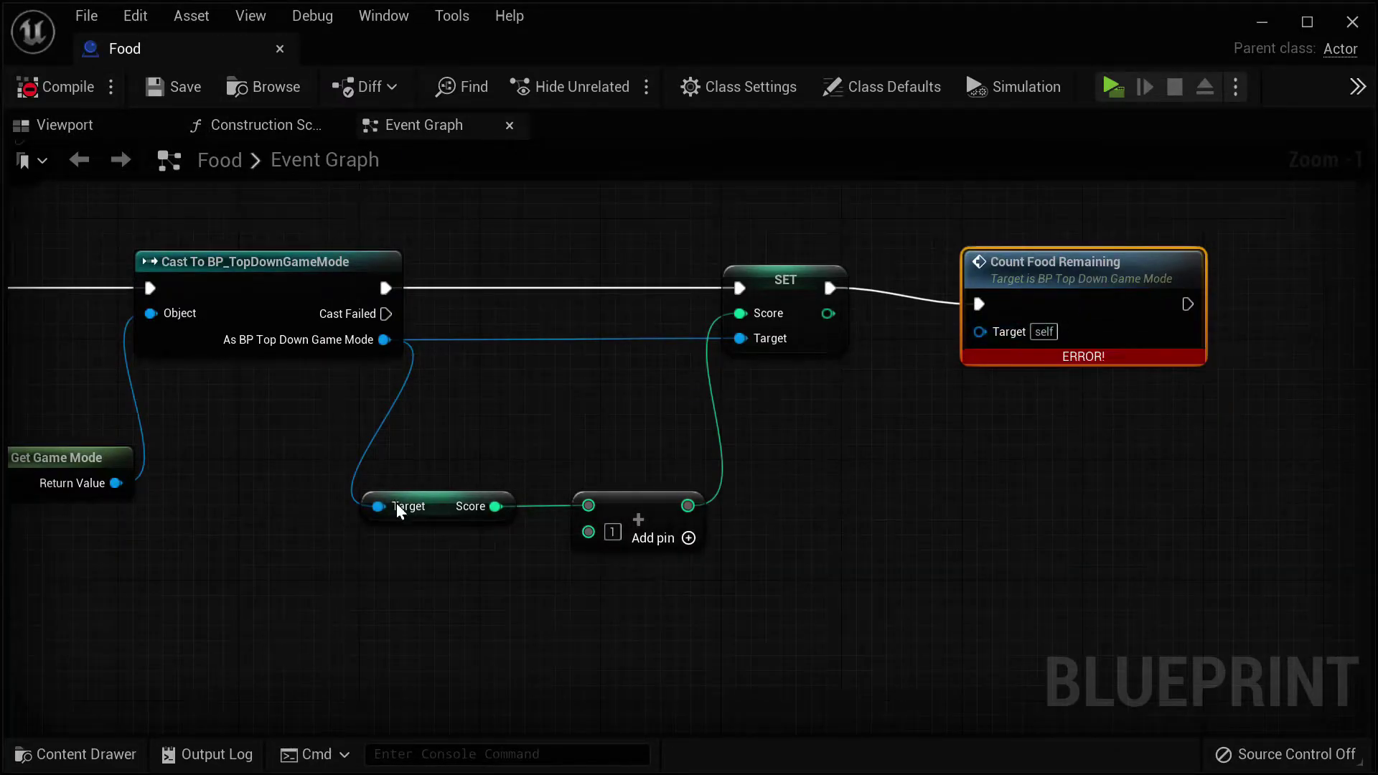
drag(767, 345, 980, 331)
right_drag(402, 294, 443, 309)
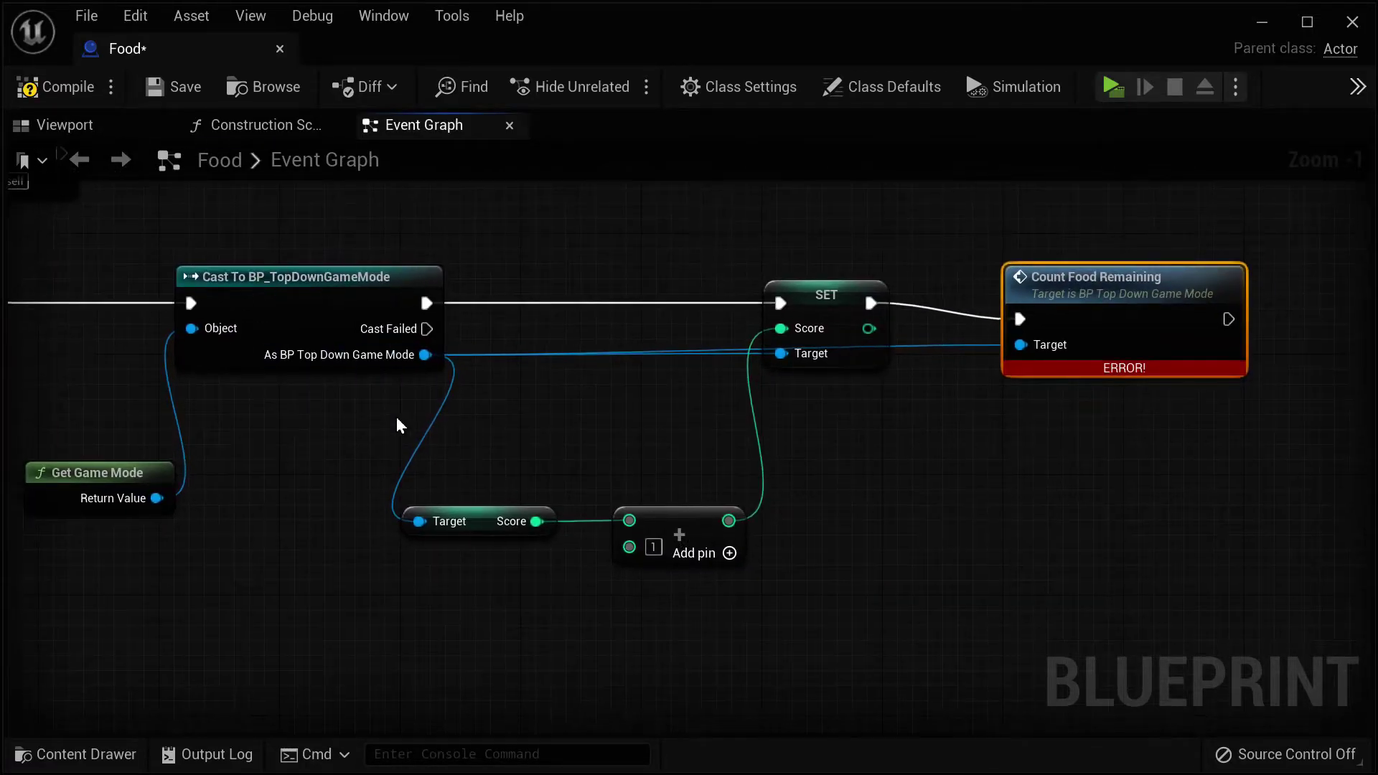
click(57, 87)
drag(1170, 279, 1155, 309)
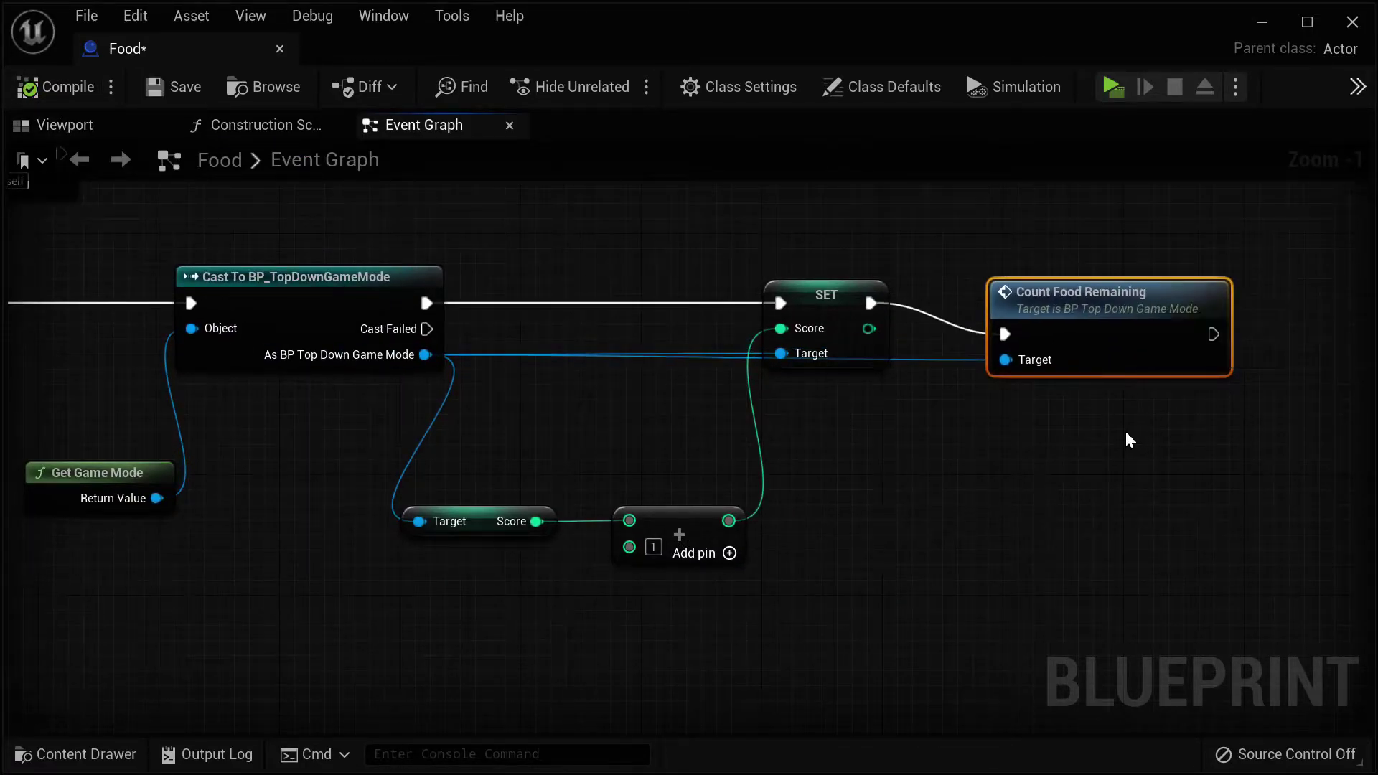
Run the character around the pillars collecting more food orbs, then exit the preview with Esc.
click(279, 49)
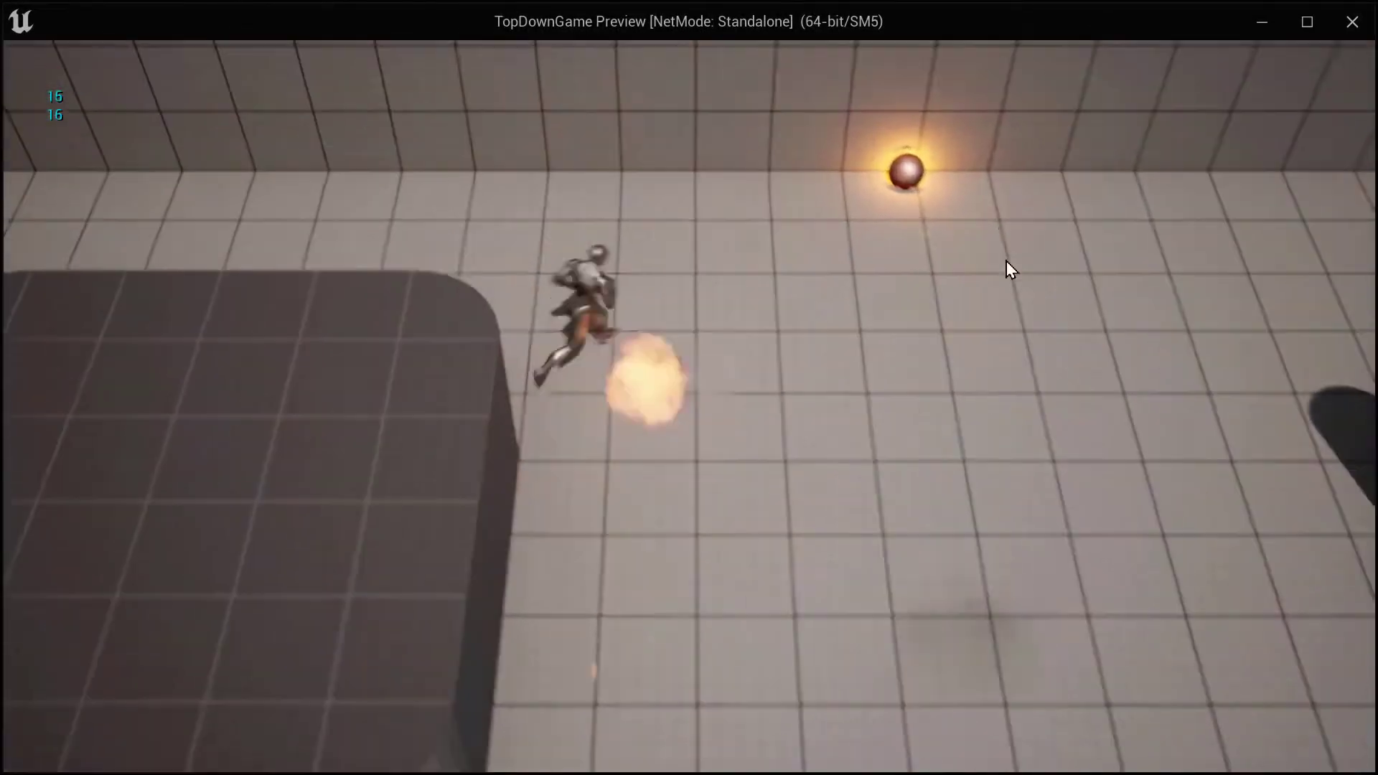
click(601, 692)
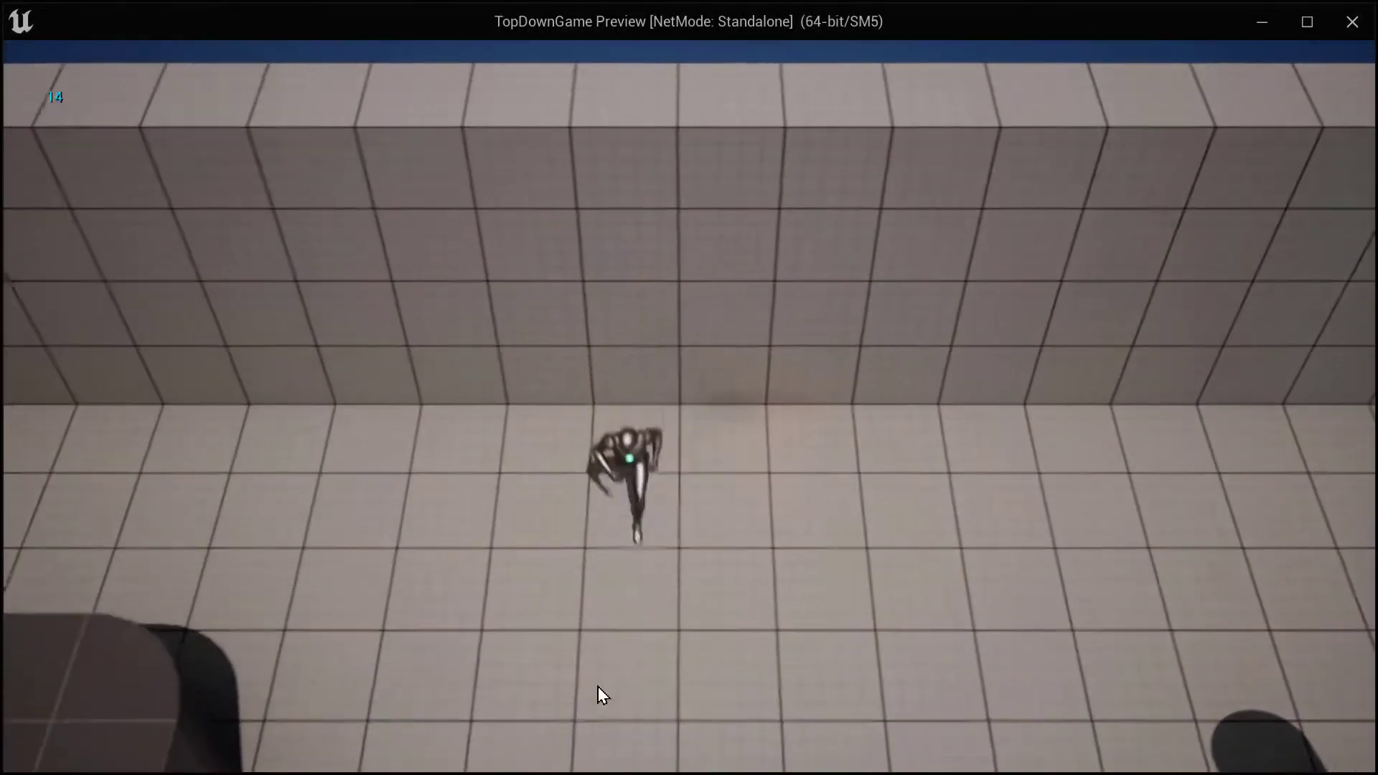
click(759, 329)
click(121, 494)
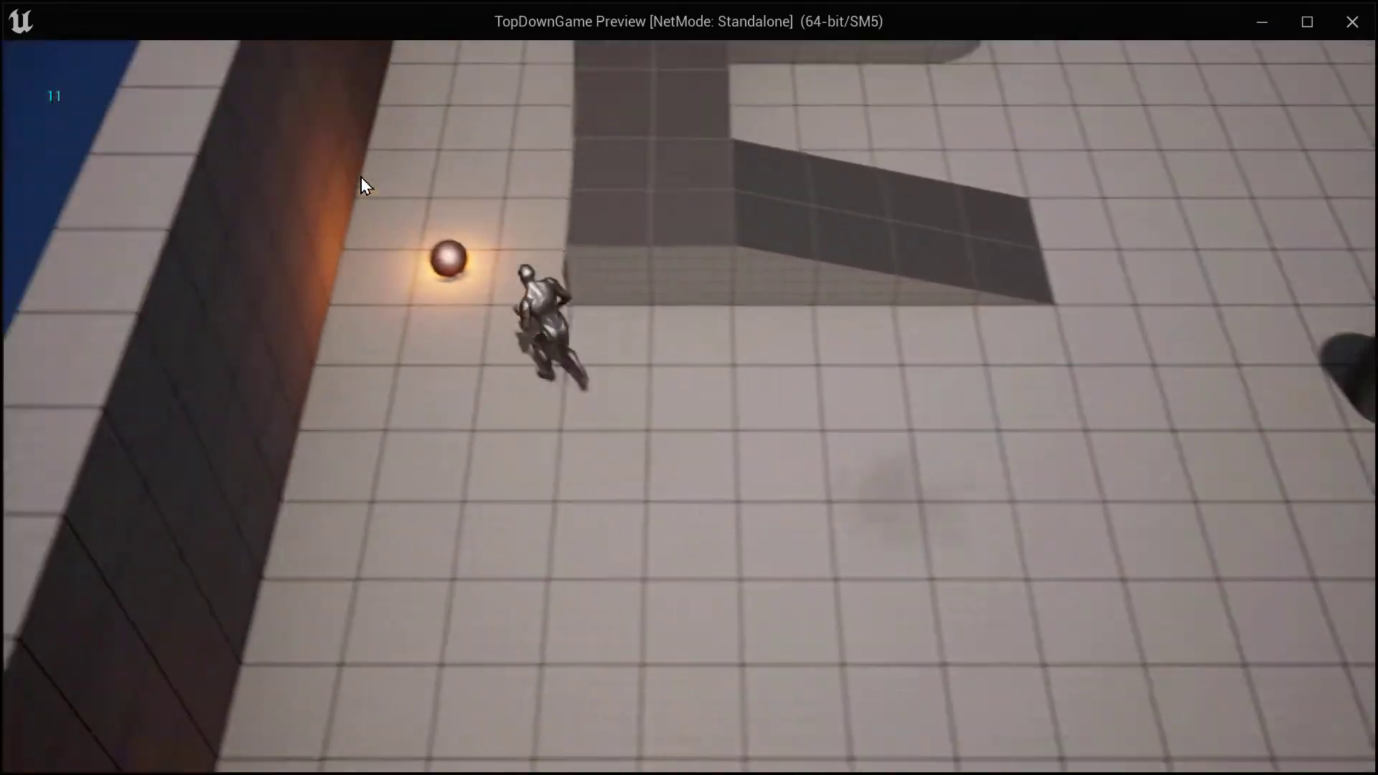
click(782, 55)
click(742, 727)
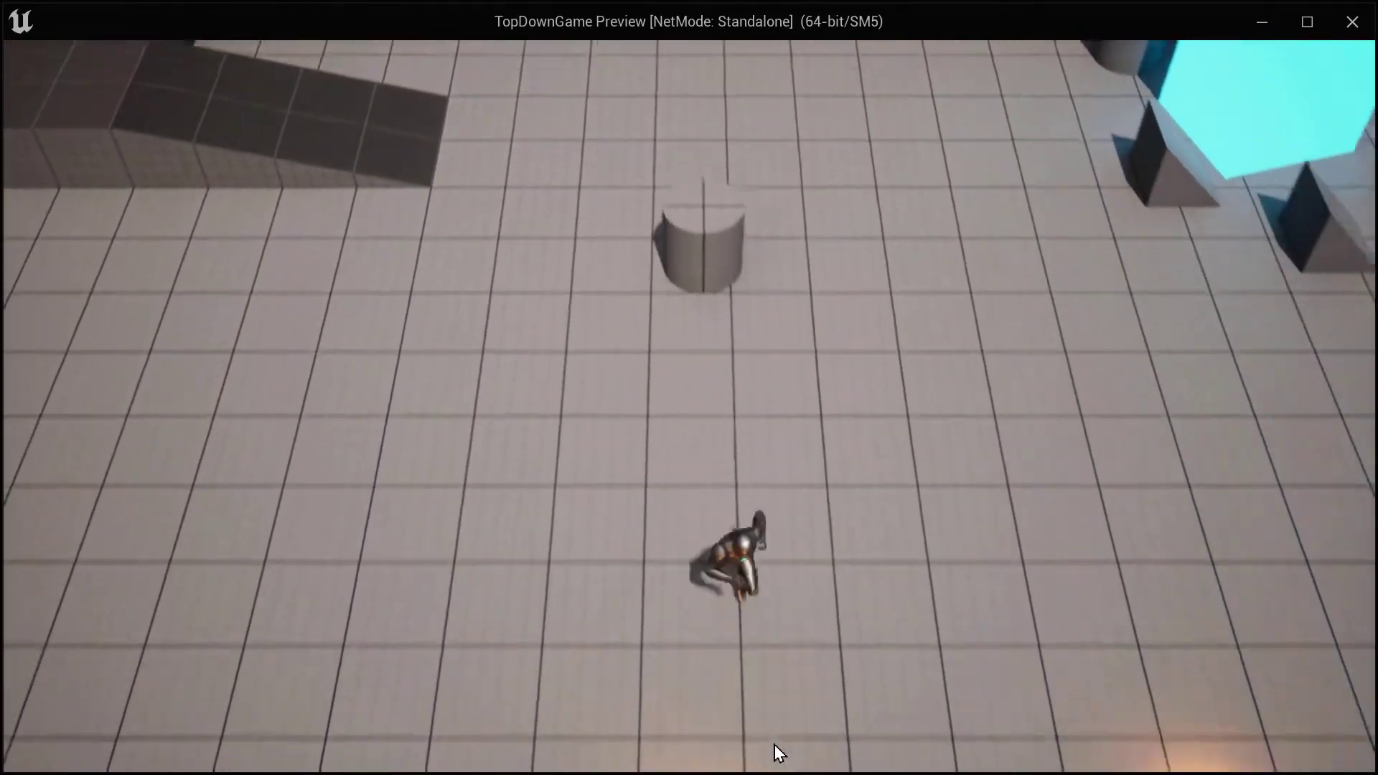
click(980, 215)
click(880, 158)
click(473, 123)
click(963, 726)
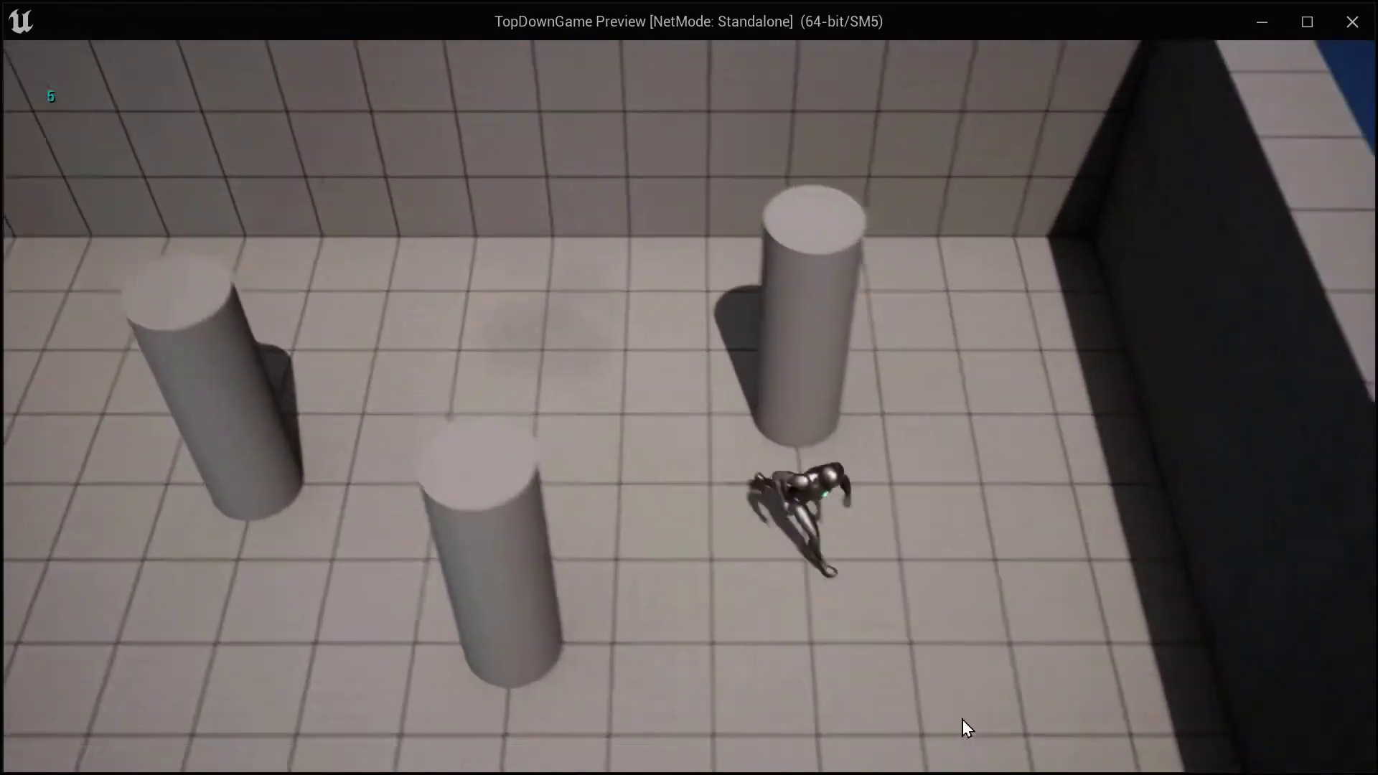
click(717, 702)
click(93, 334)
click(646, 757)
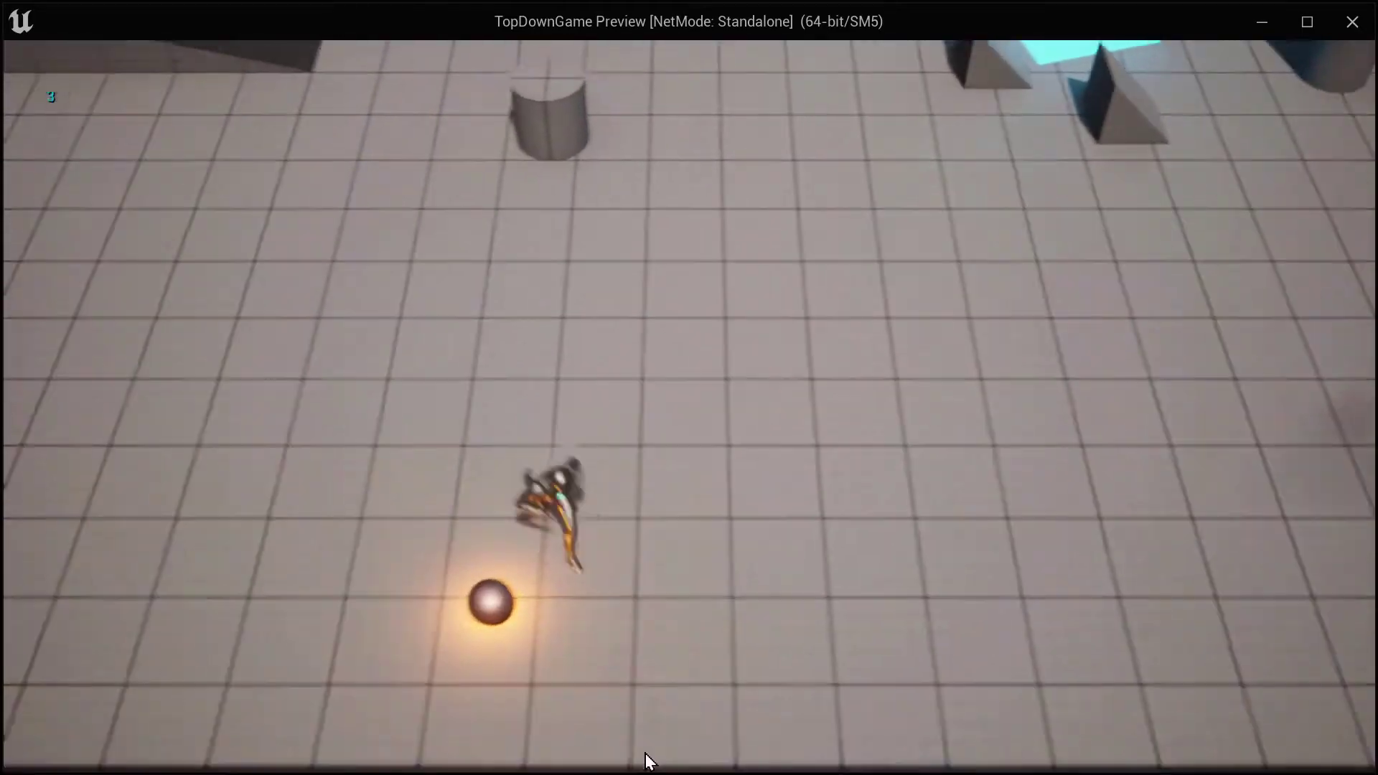
click(843, 228)
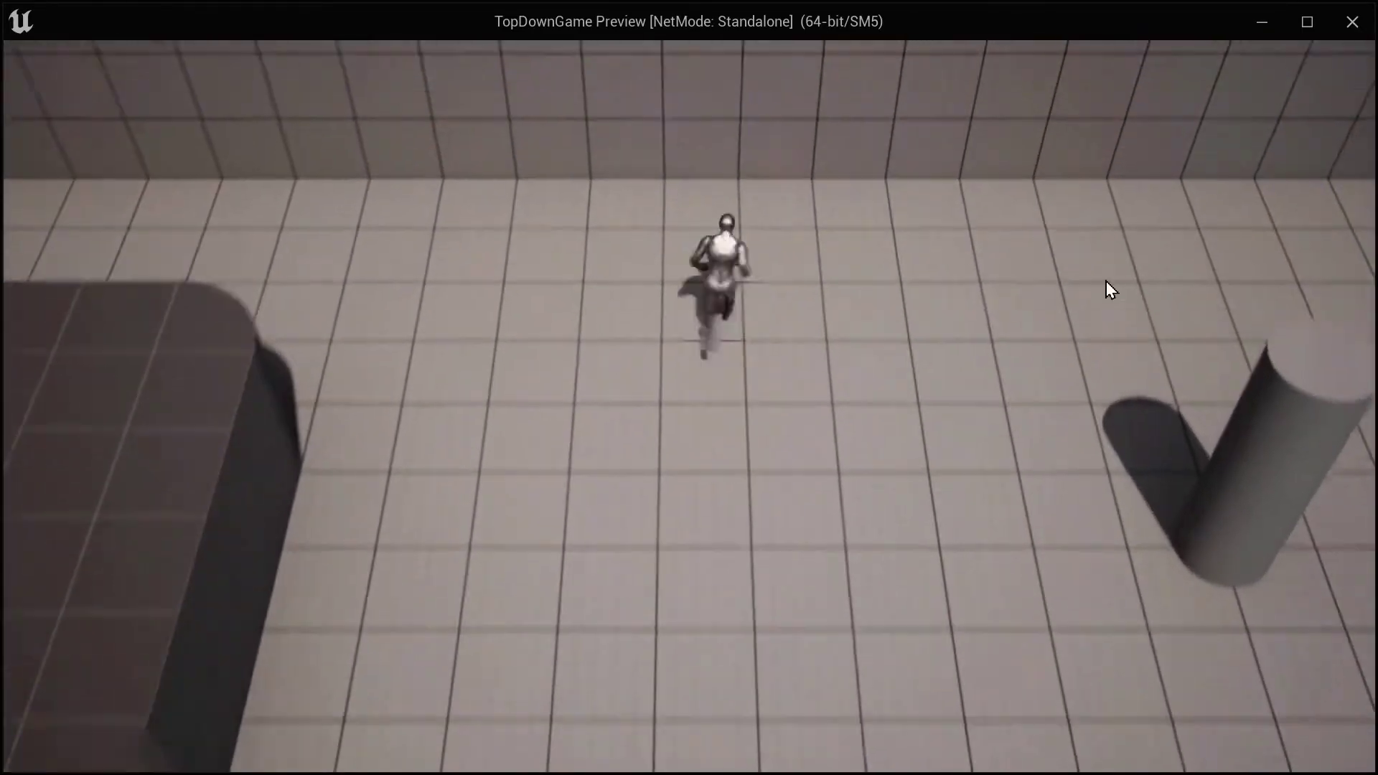
key(Escape)
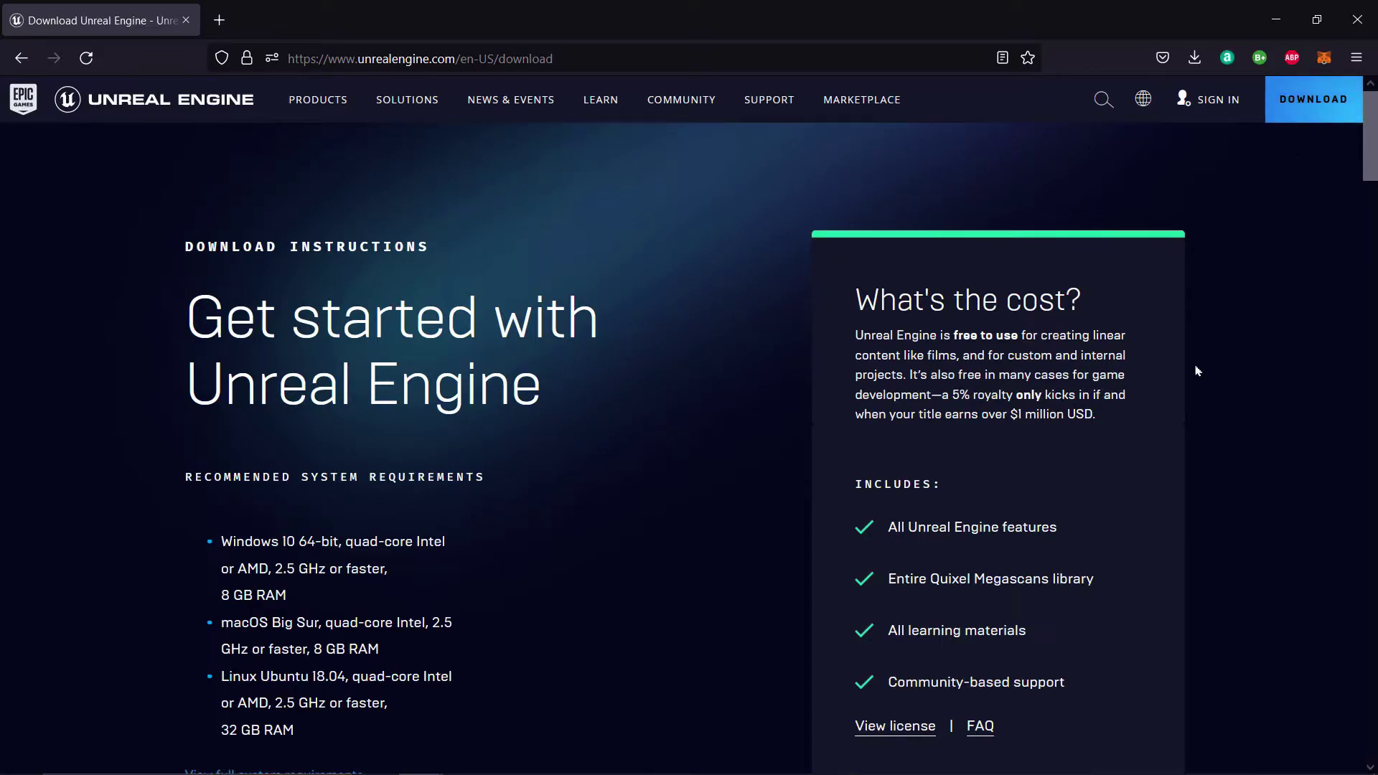
Scroll the Unreal Engine download page down to its recommended system requirements.
scroll(1197, 371, down, 2)
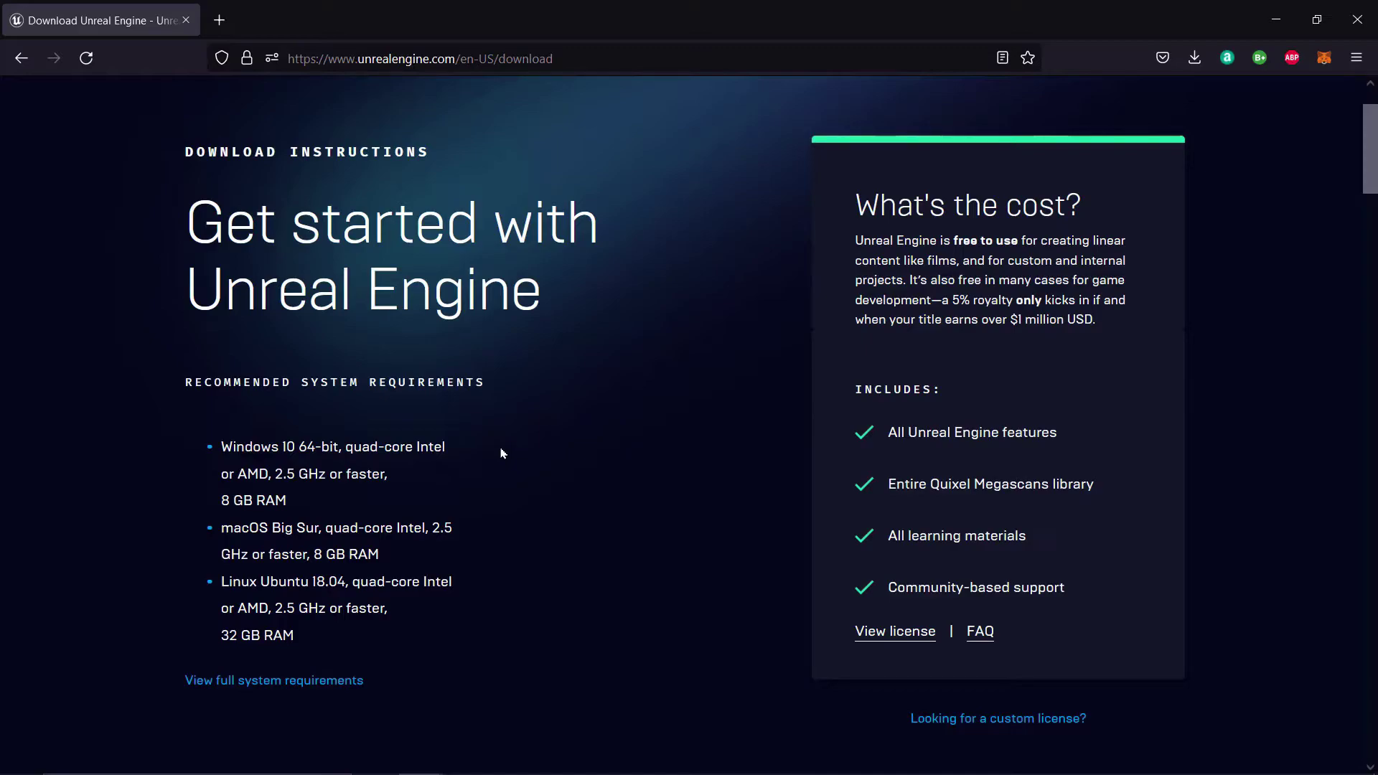
Scroll the Unreal Engine download page down to the 'Open the Epic Games launcher' step.
scroll(618, 434, down, 10)
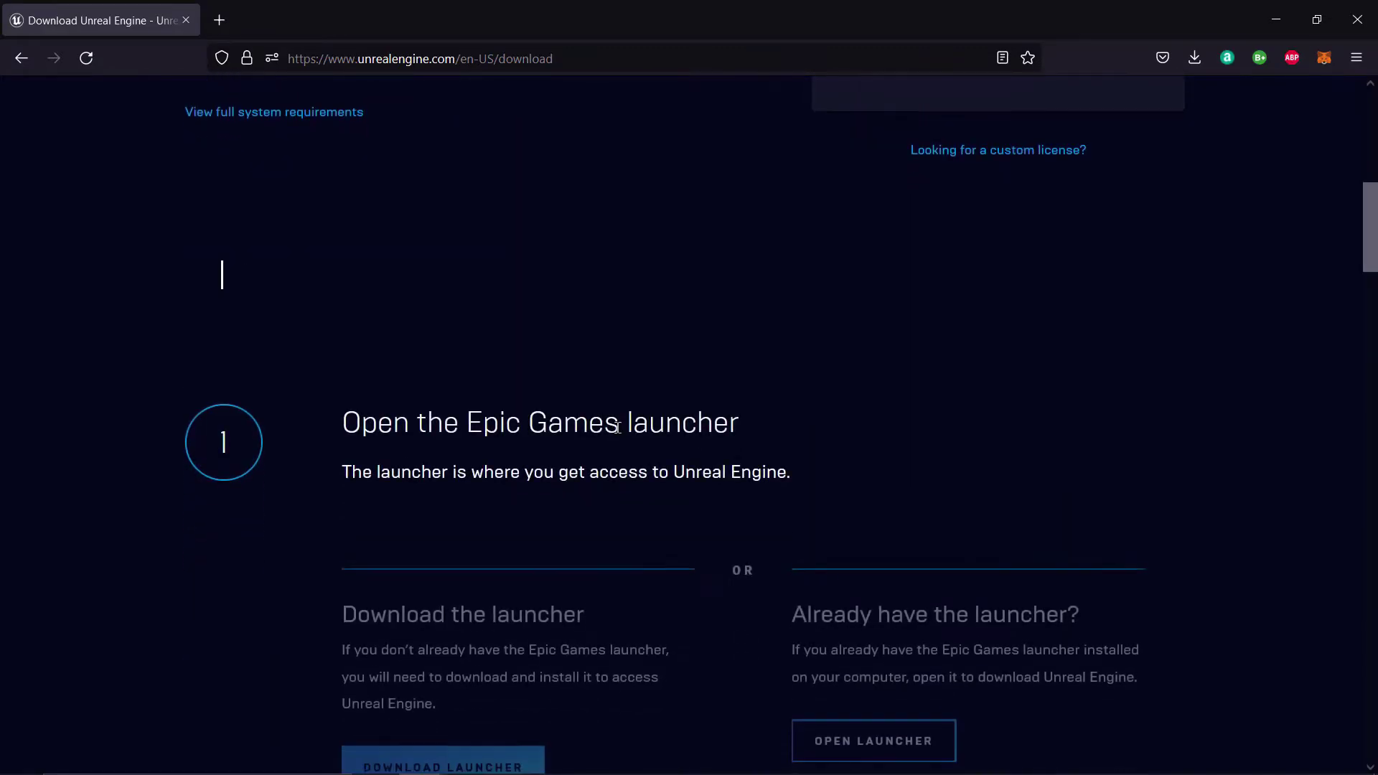
scroll(618, 434, down, 1)
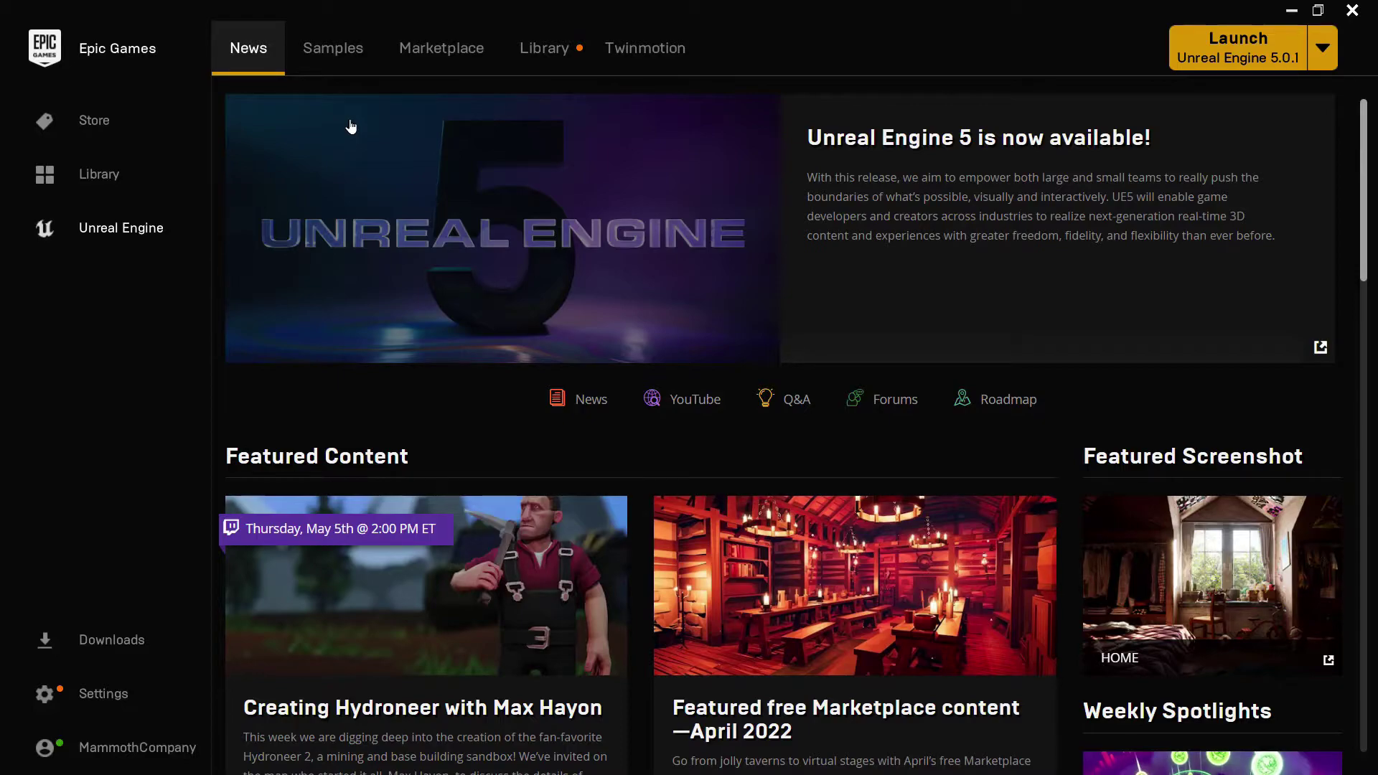
In the Library, add an engine slot, check the available versions, then remove the 4.27.2 slot.
click(535, 65)
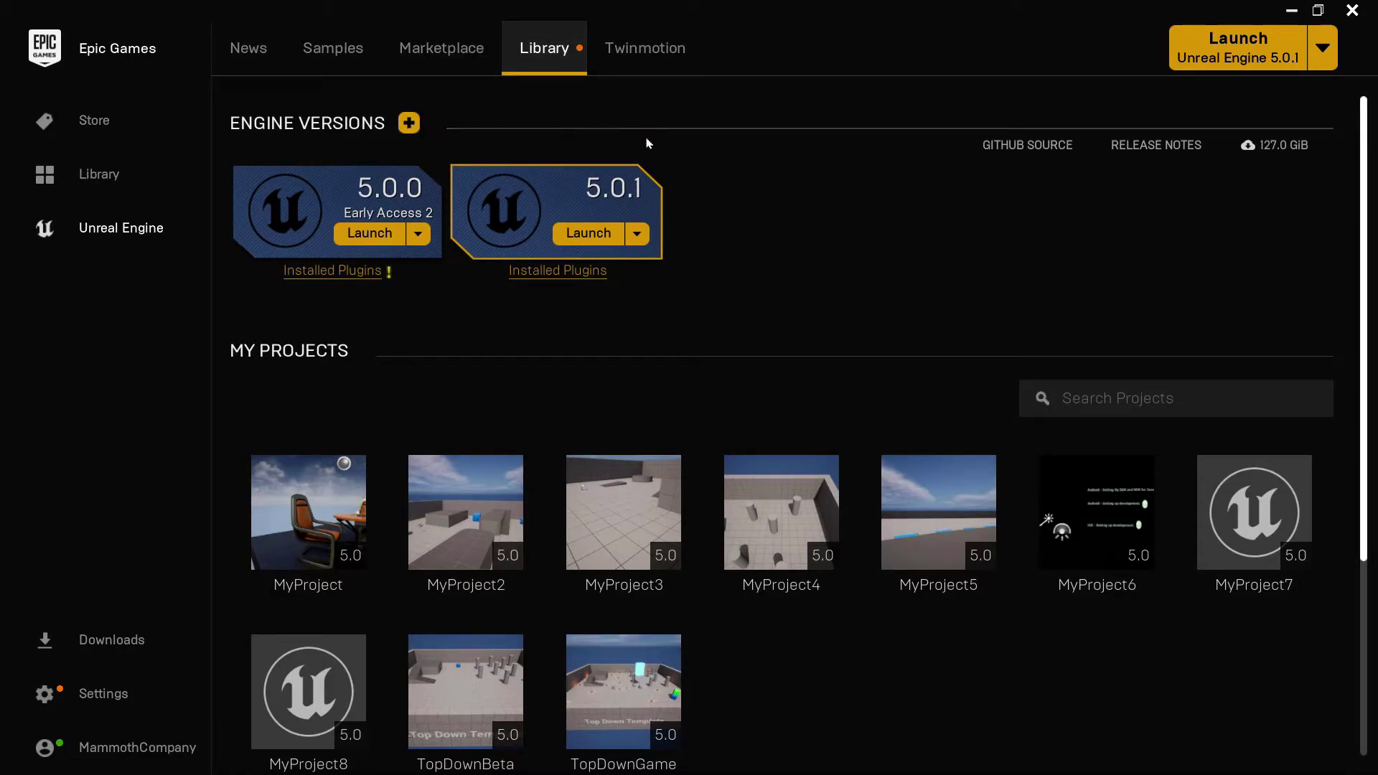
click(406, 122)
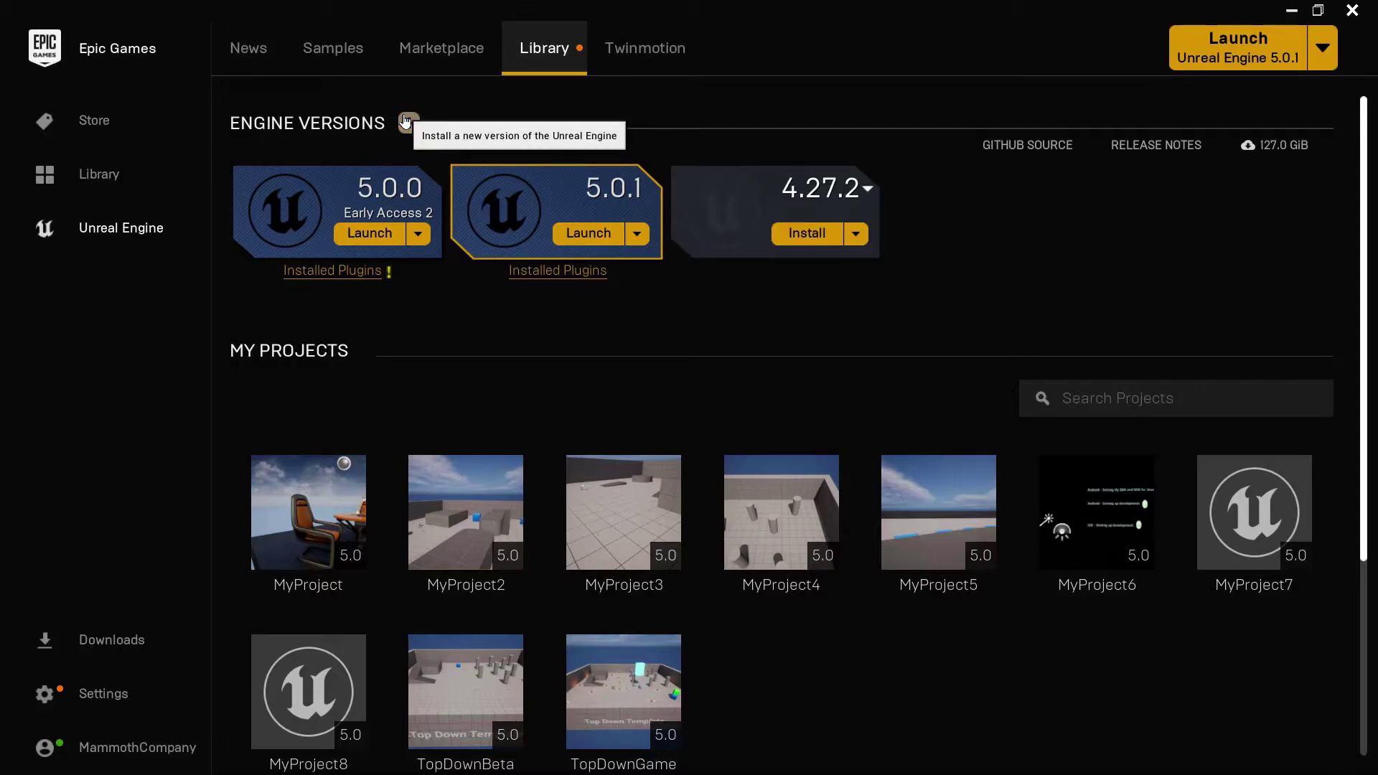
click(869, 191)
scroll(857, 258, down, 5)
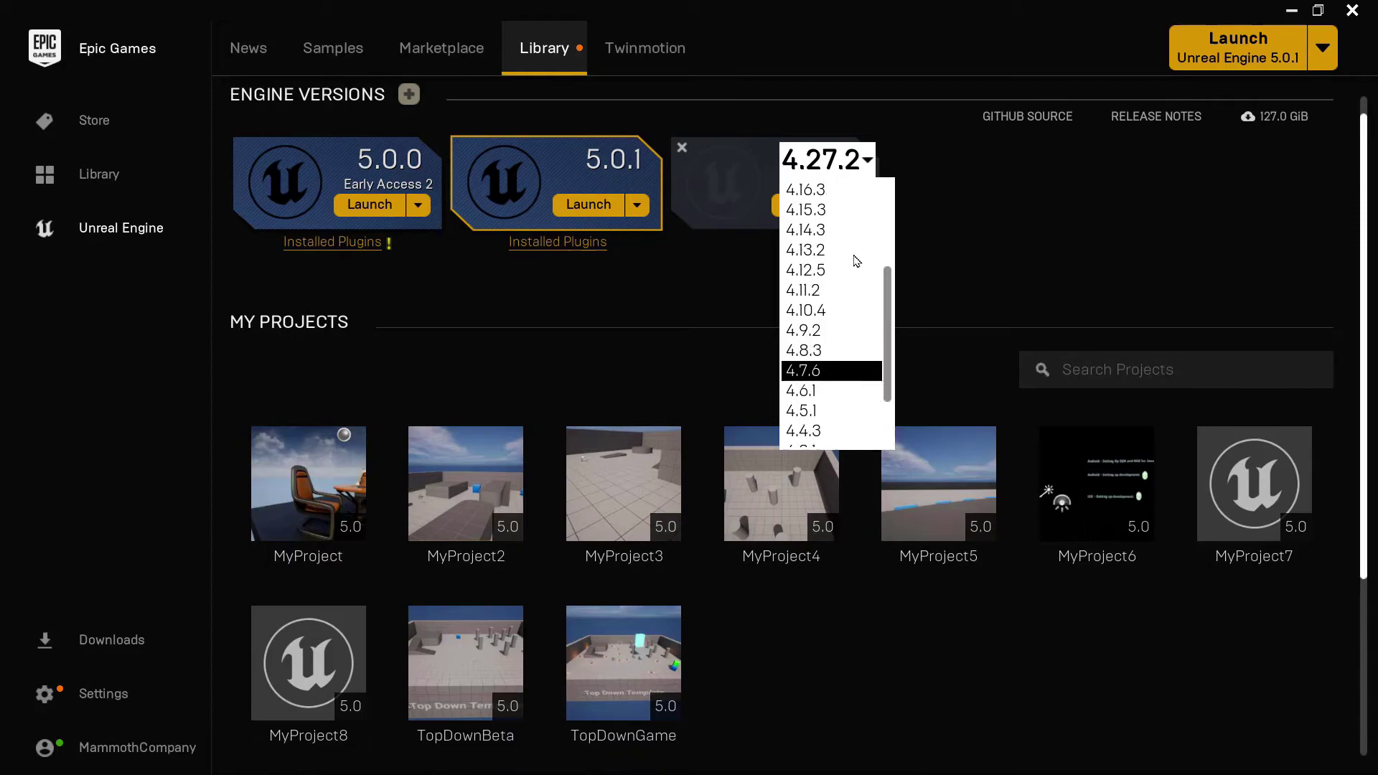
scroll(851, 247, up, 5)
click(999, 213)
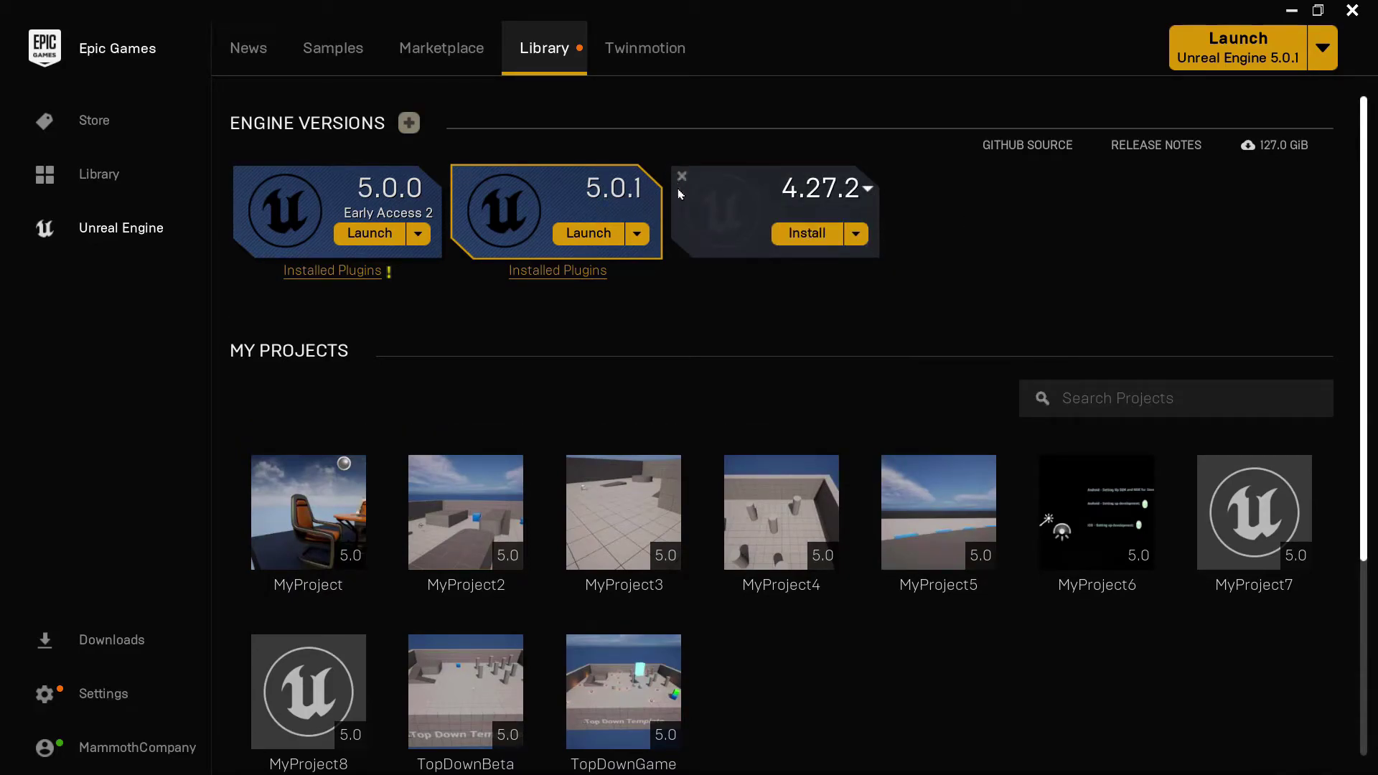
click(682, 177)
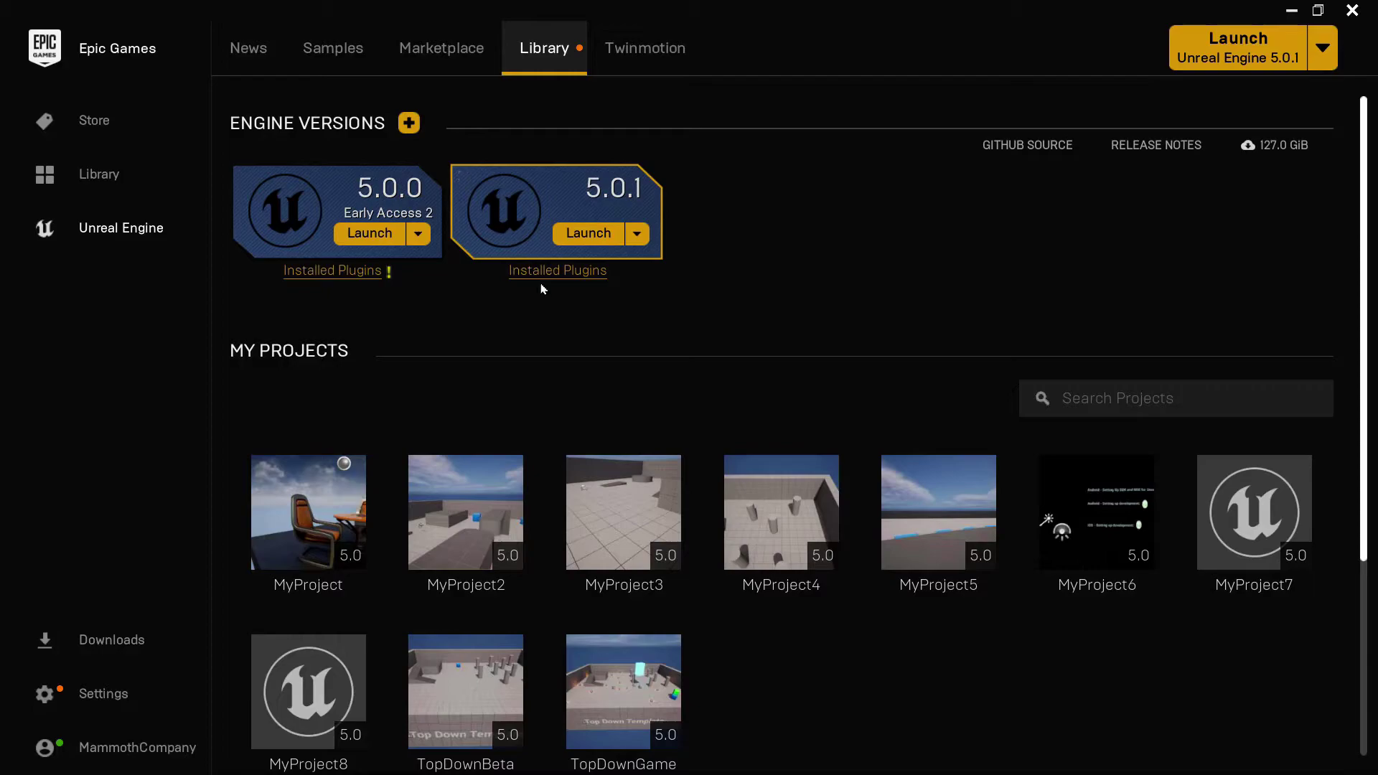
Scroll through the Library page's engine versions and project list.
scroll(543, 290, down, 1)
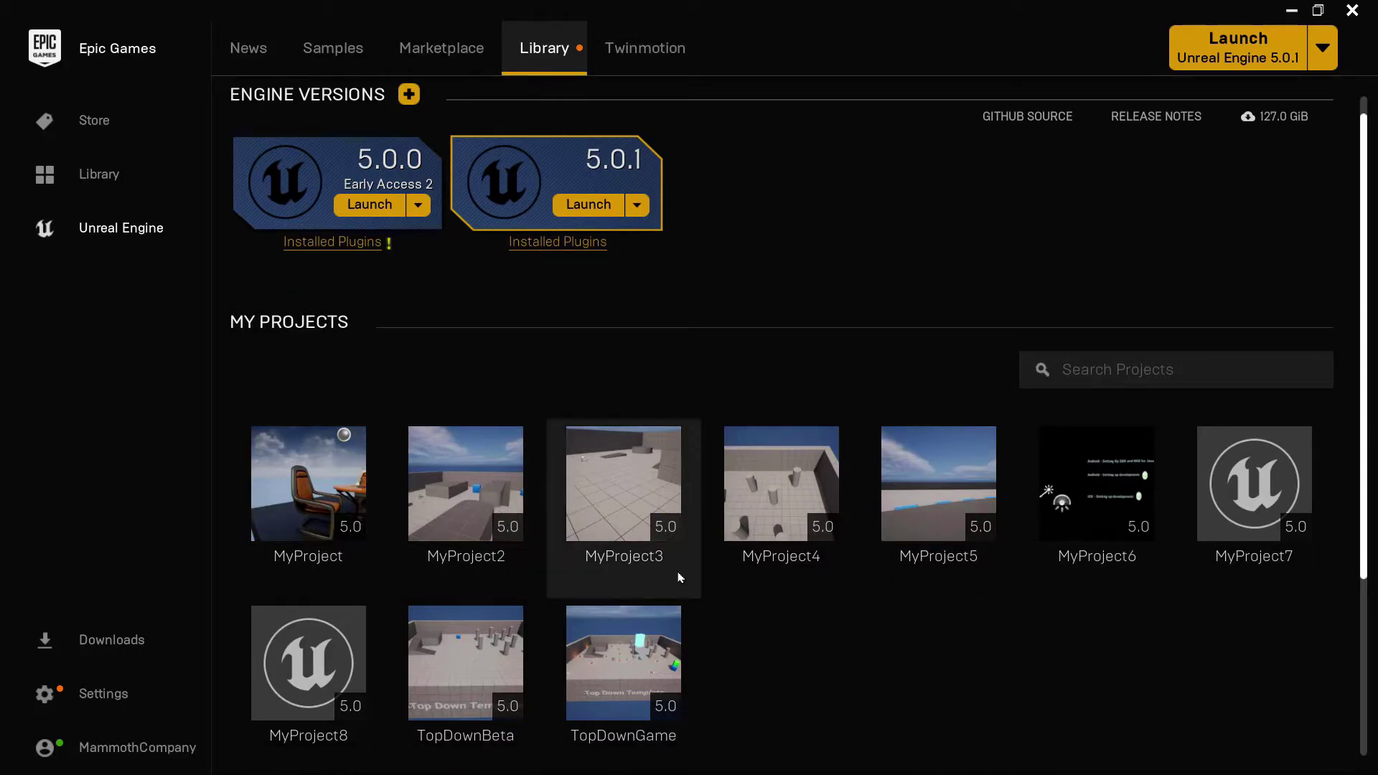
scroll(387, 366, down, 1)
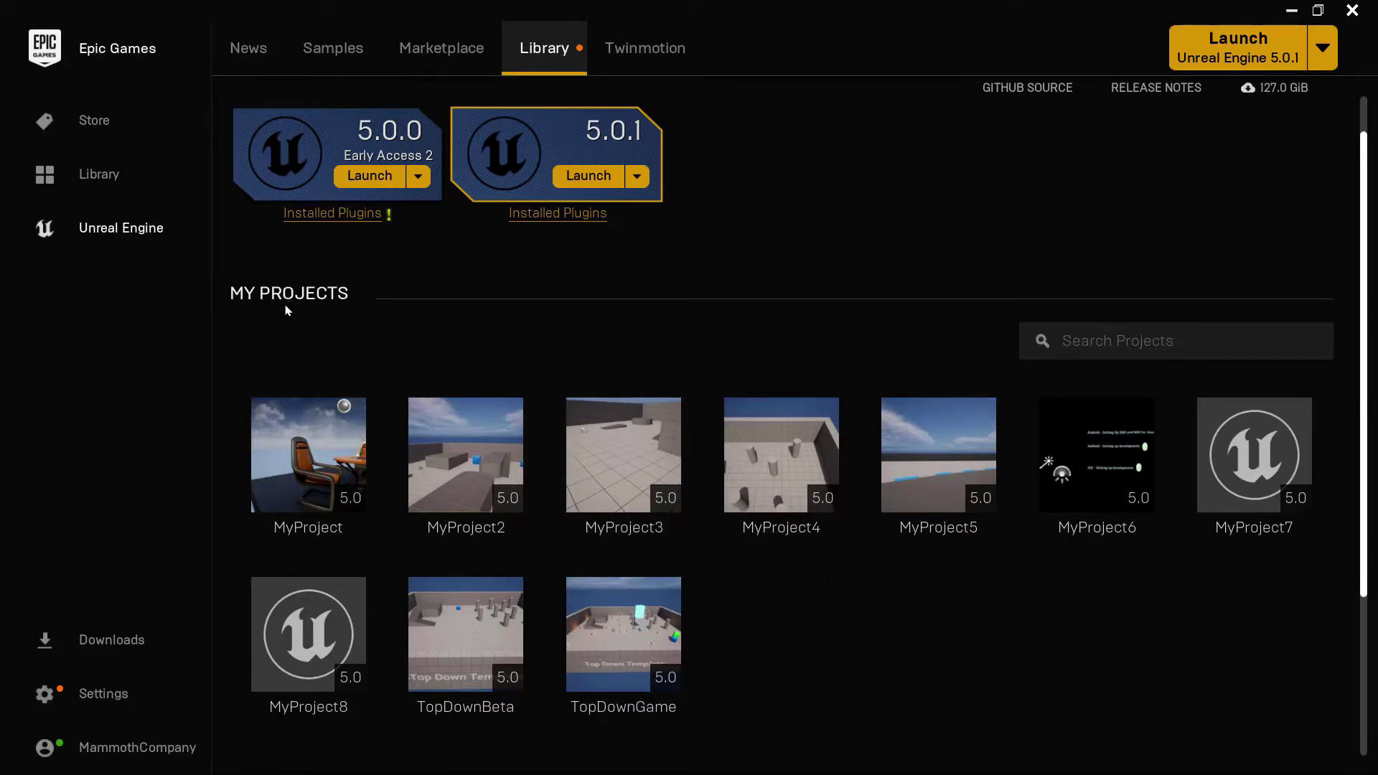
scroll(306, 308, down, 1)
scroll(306, 309, up, 3)
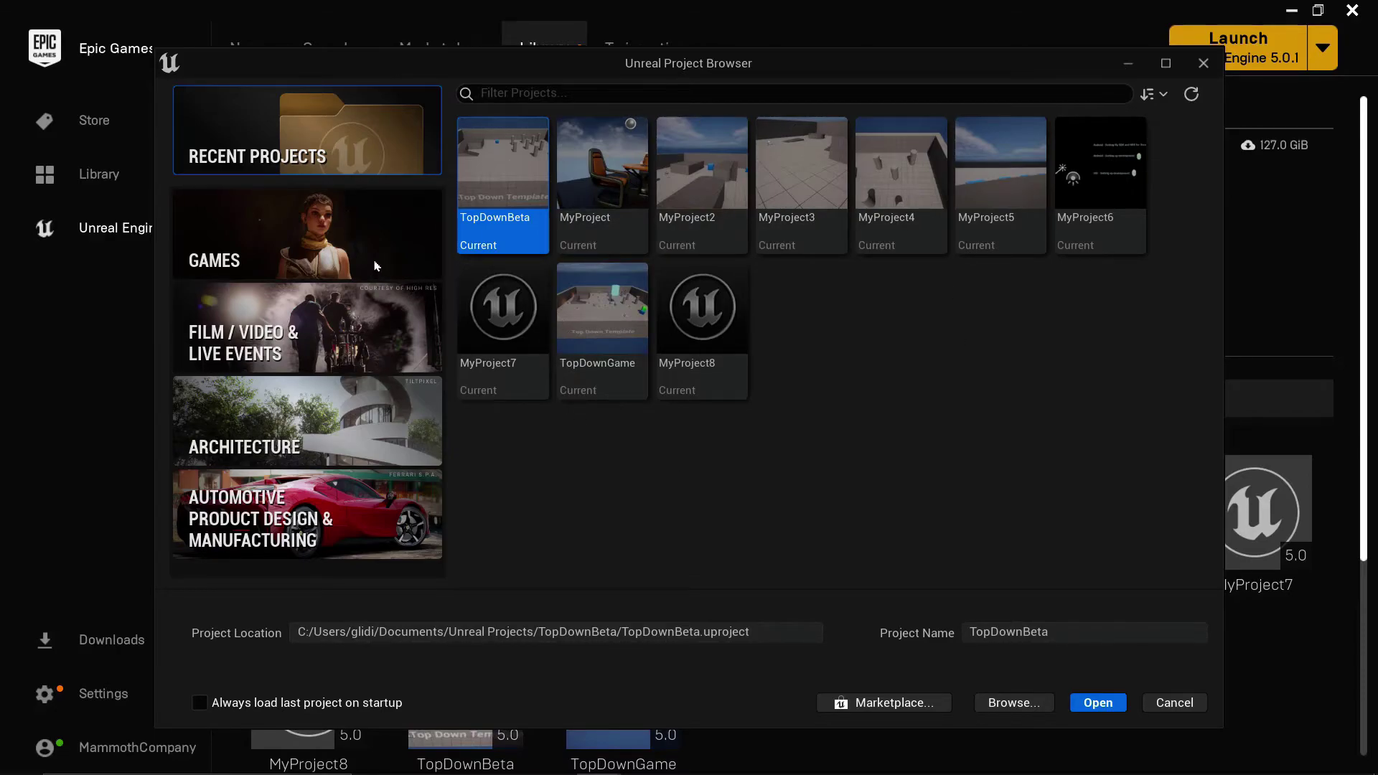
Look at the Games templates, return to Recent Projects and open TopDownGame.
click(309, 237)
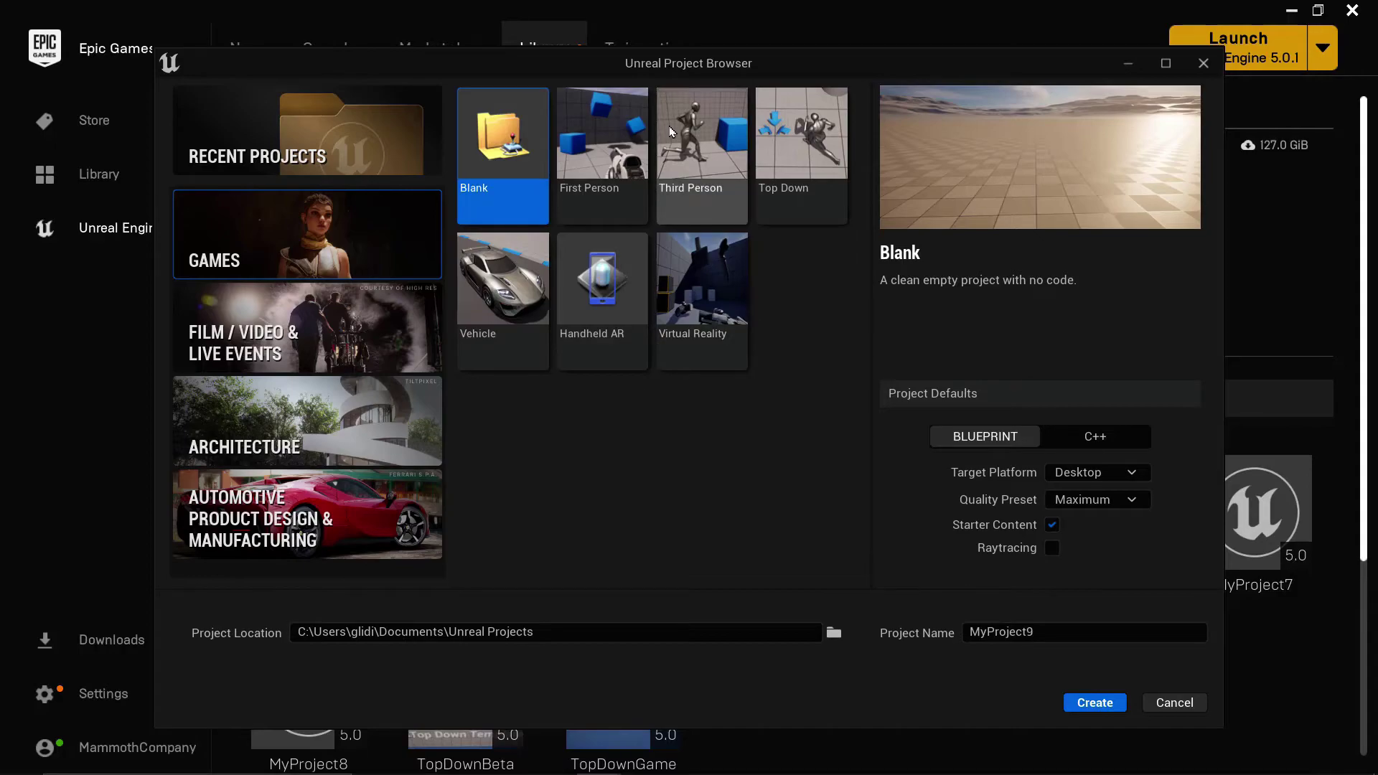
click(308, 133)
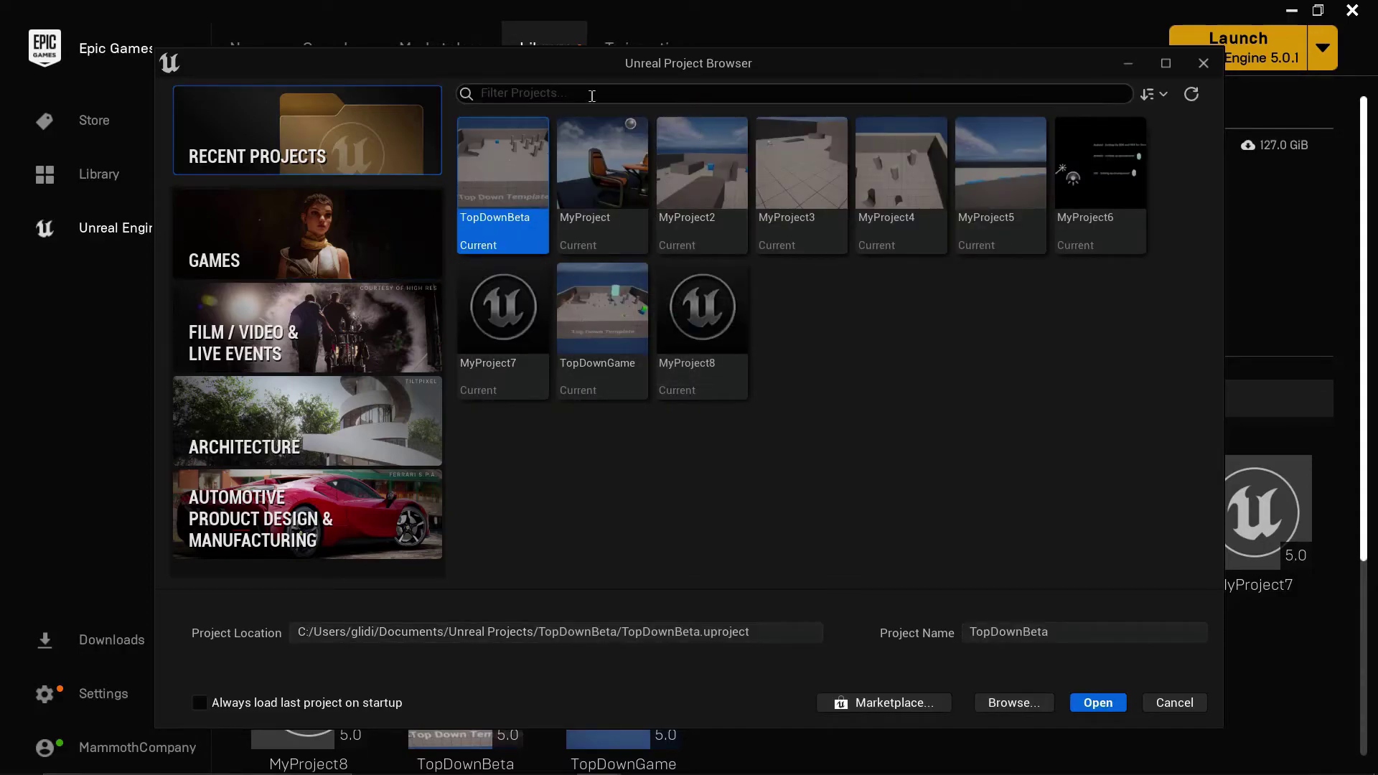
click(606, 325)
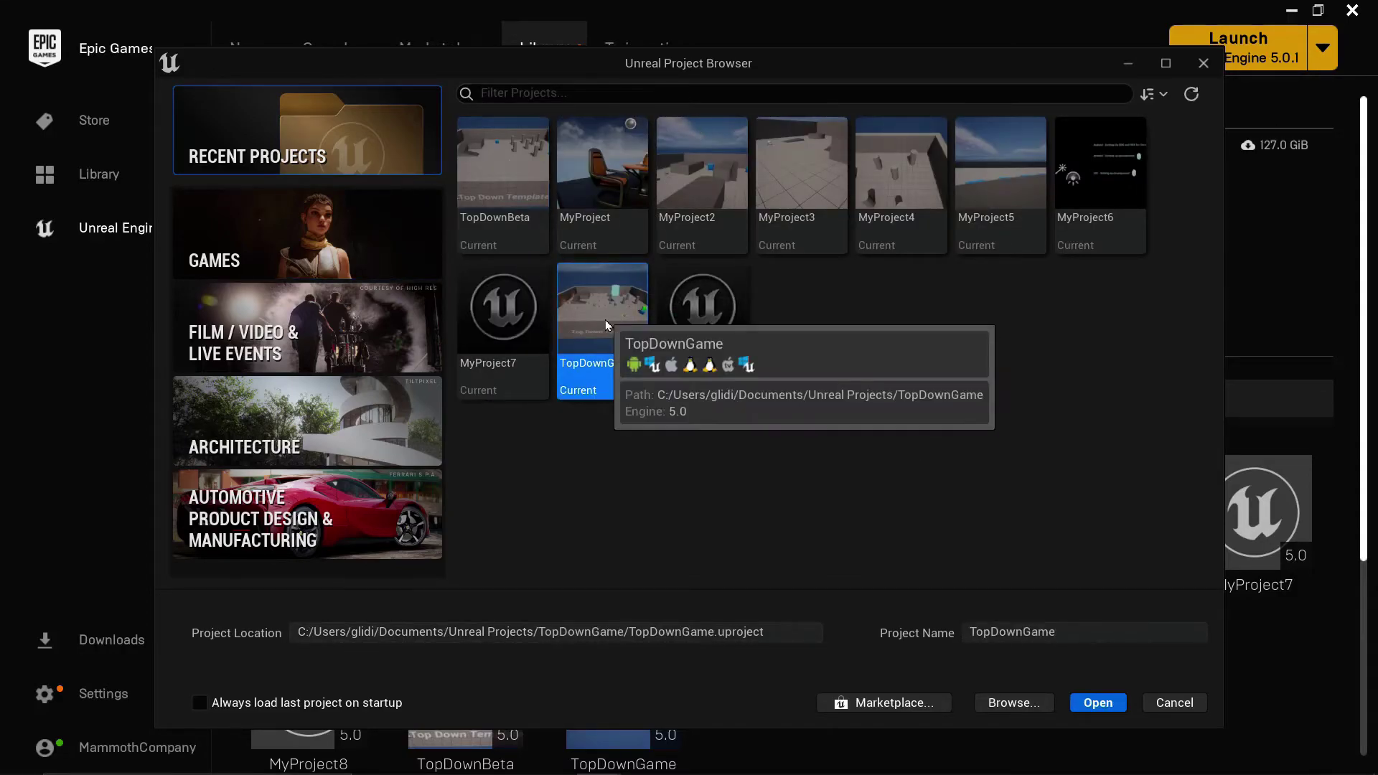
double_click(607, 325)
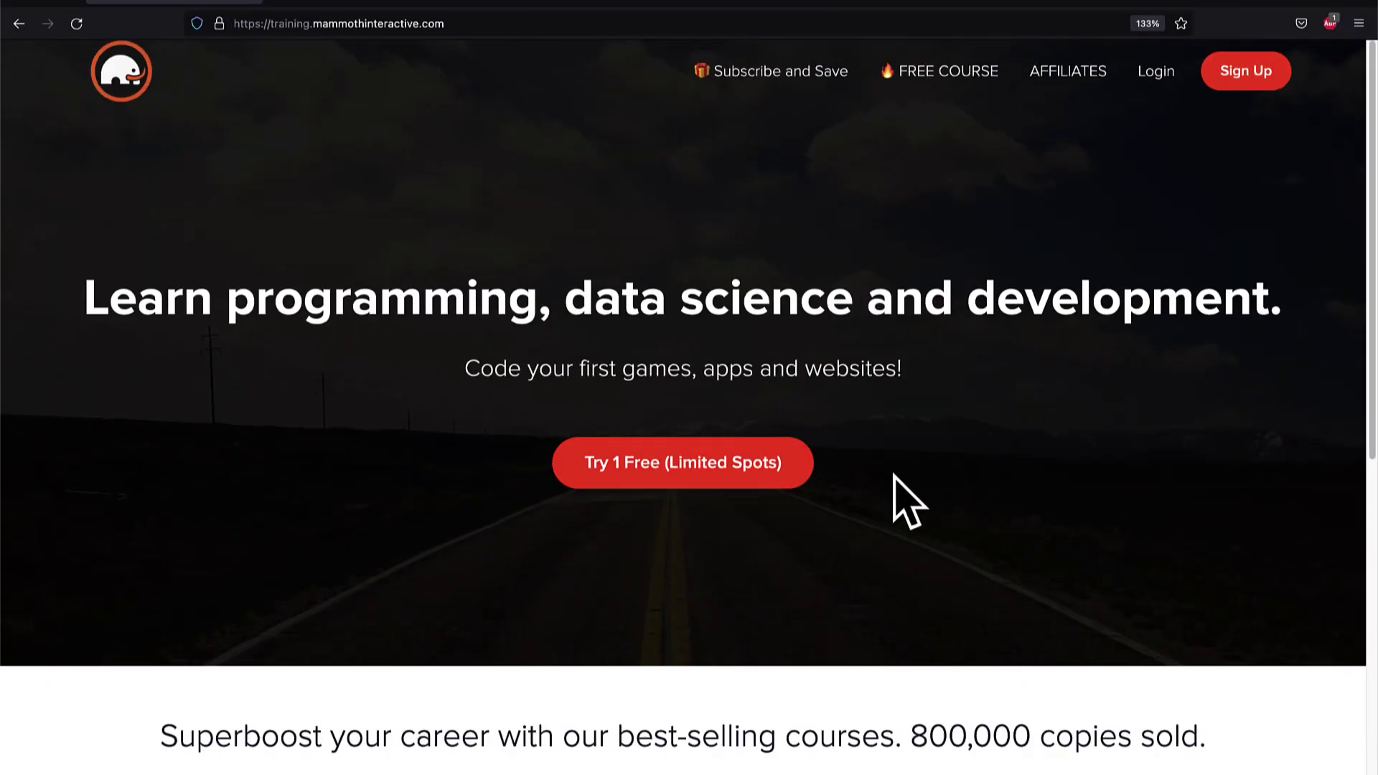
Open the full Mammoth Interactive course catalogue and scroll down to the second row of courses.
scroll(895, 477, down, 5)
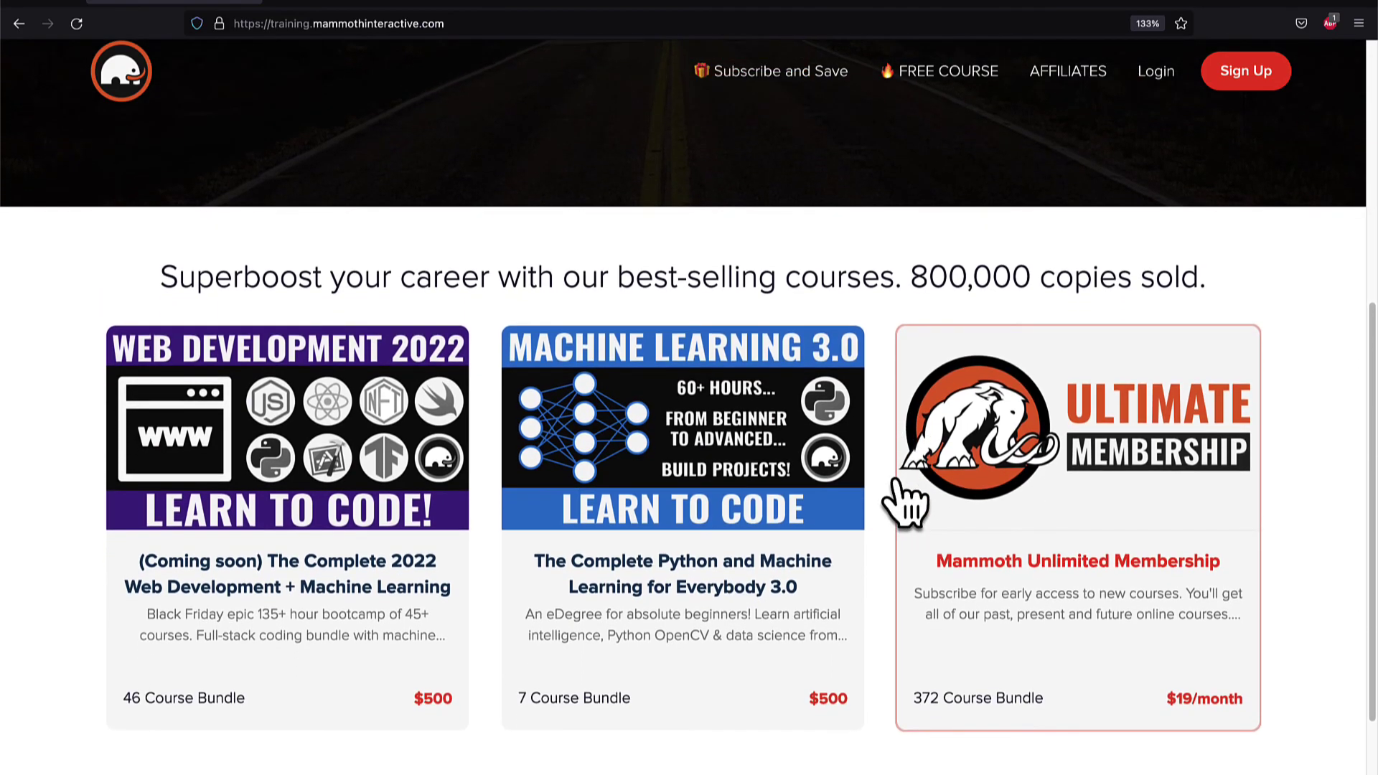
scroll(919, 517, down, 2)
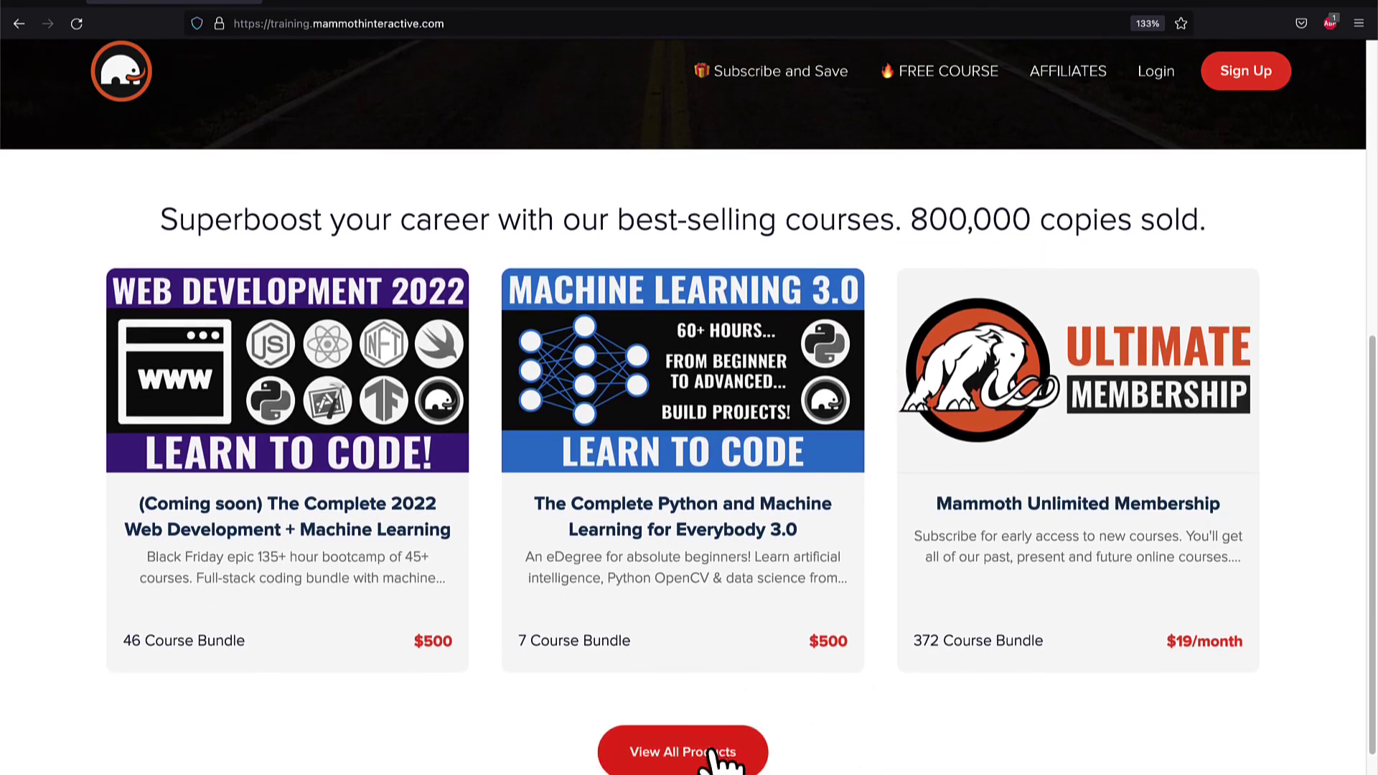
click(713, 753)
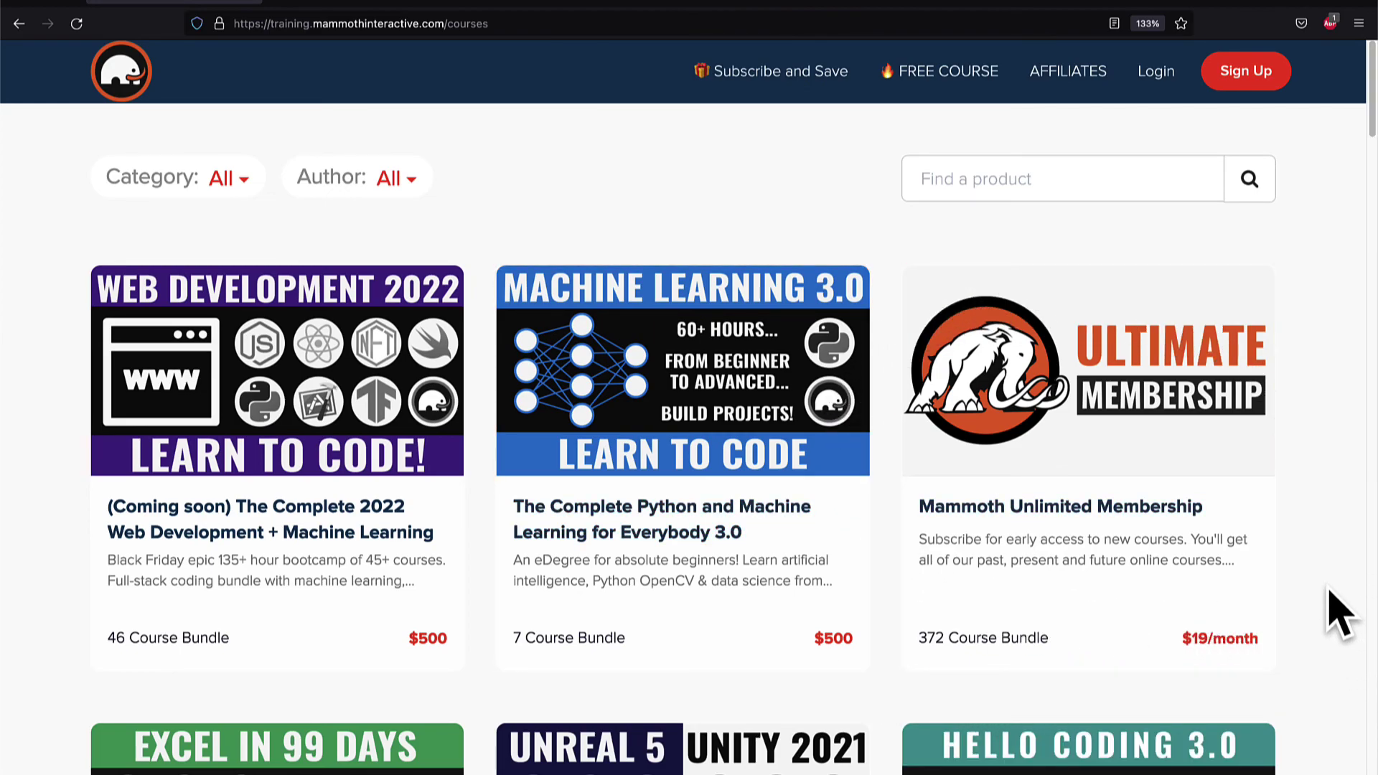
scroll(1339, 615, down, 2)
scroll(1338, 606, down, 2)
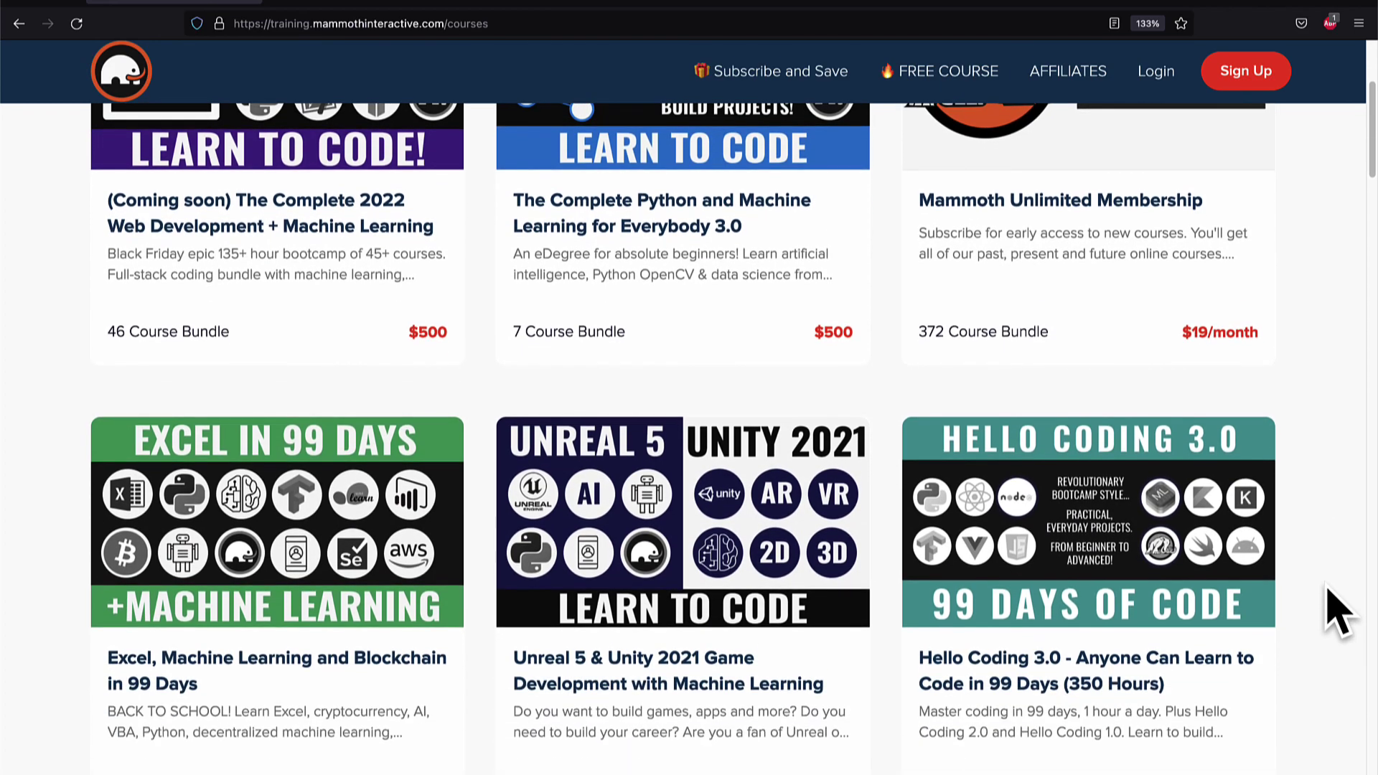